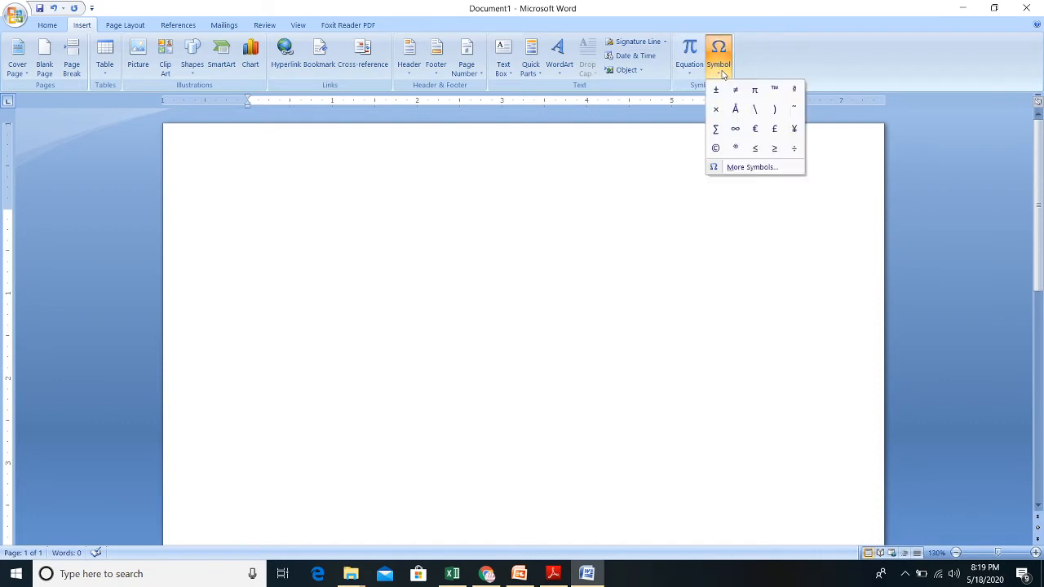
- Insert the summation symbol (∑) at the start of the blank document
click(543, 285)
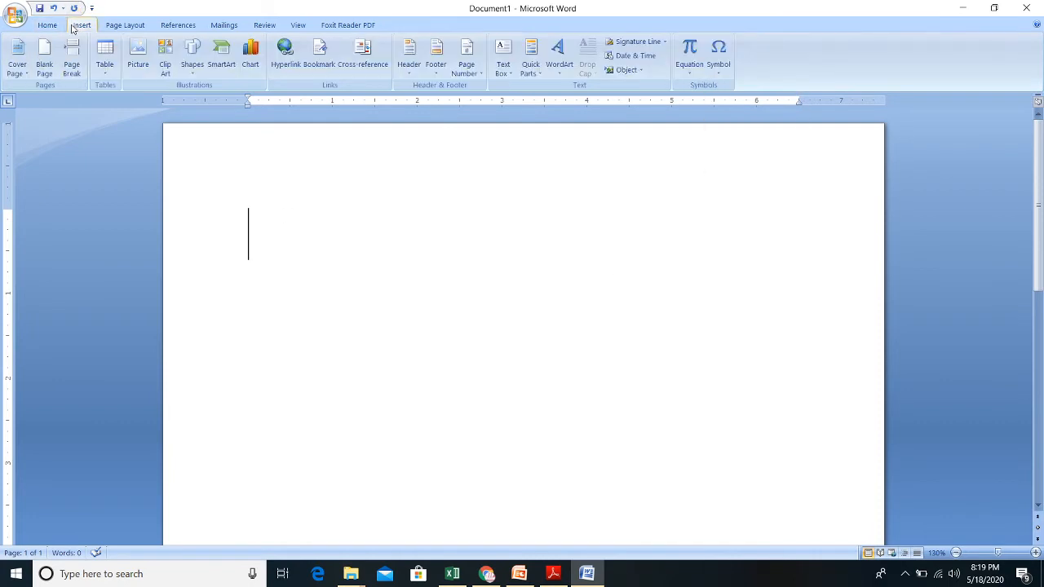
click(720, 62)
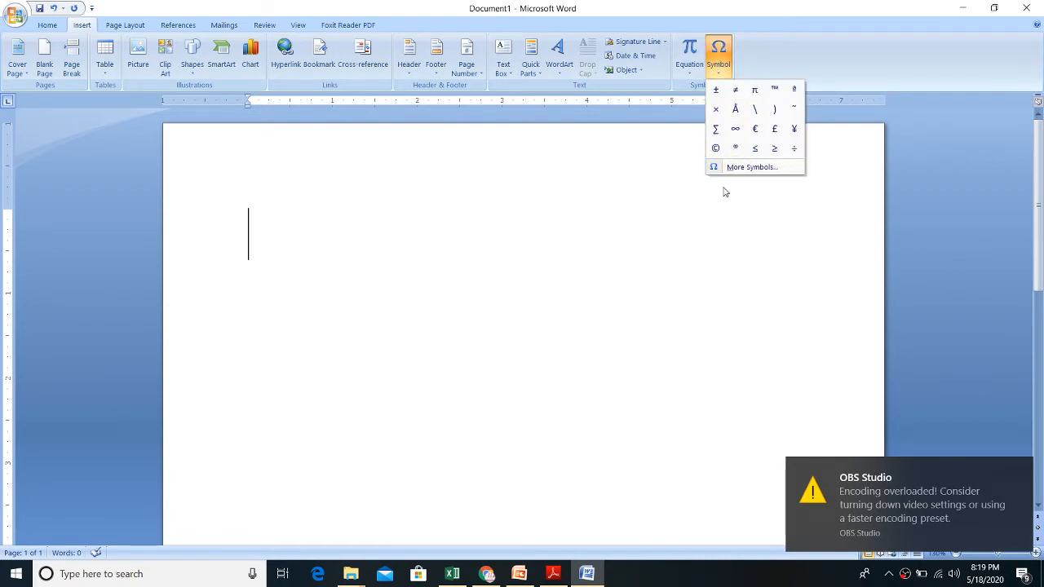
click(716, 129)
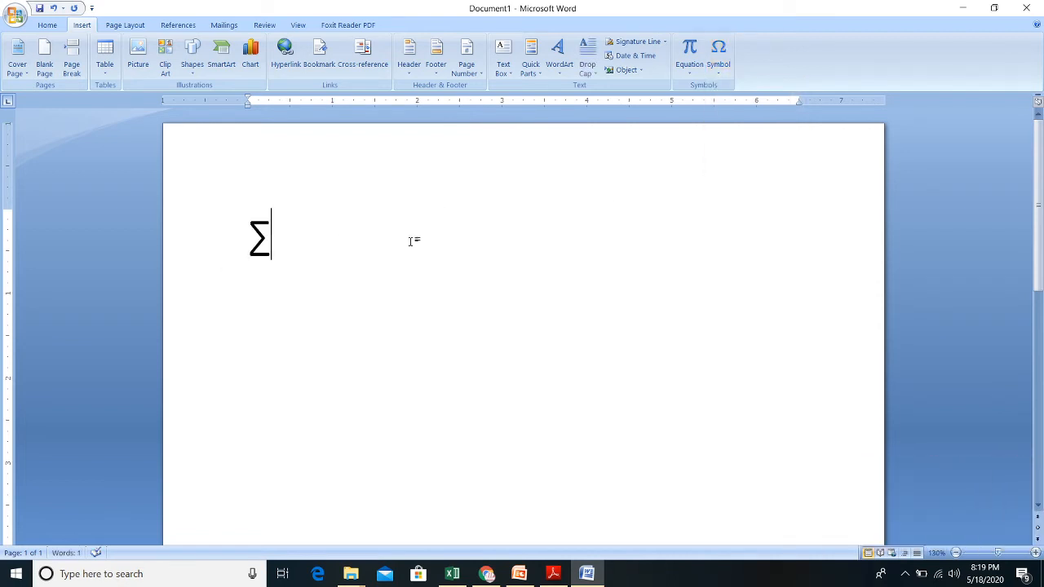
- Enlarge the font size of the inserted summation symbol by three increments and deselect it
scroll(410, 241, up, 6)
key(shift+Left)
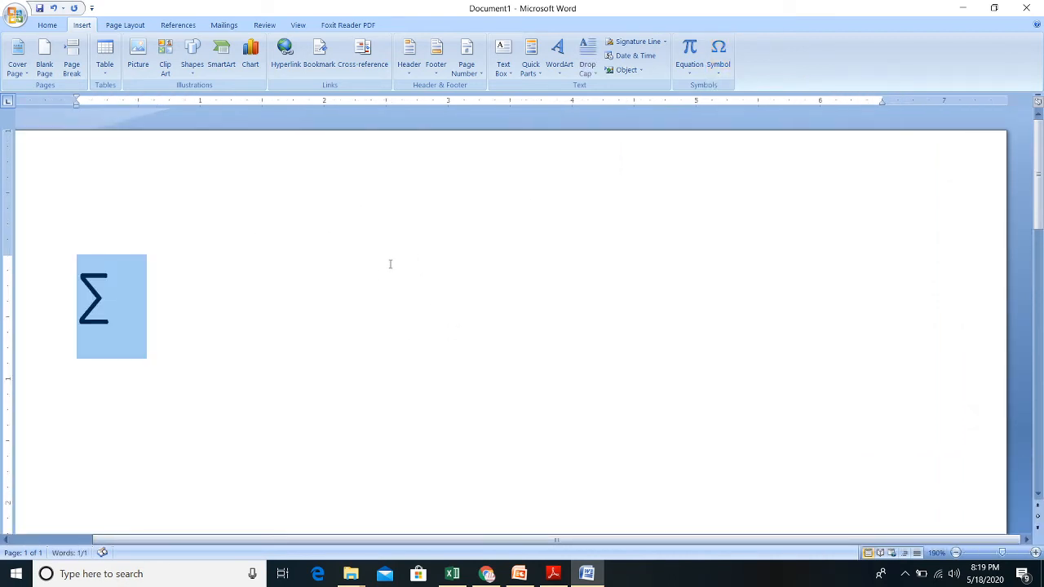
key(ctrl+shift+period)
key(ctrl+shift+period)
key(ctrl+shift+period)
click(616, 196)
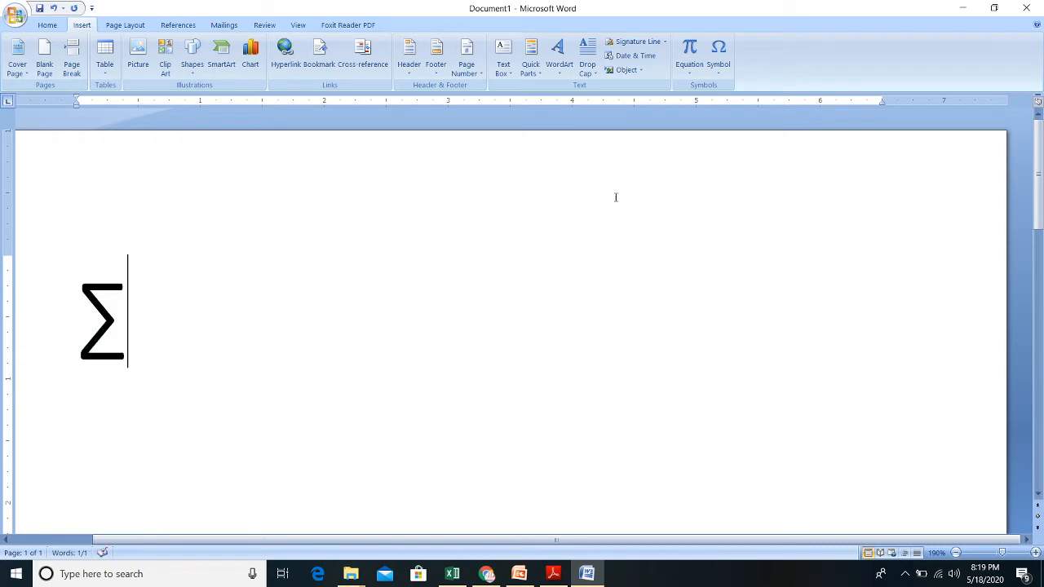
- Insert the pi (π), trademark (™) and yen (¥) symbols after the summation symbol from the full symbol list
click(718, 58)
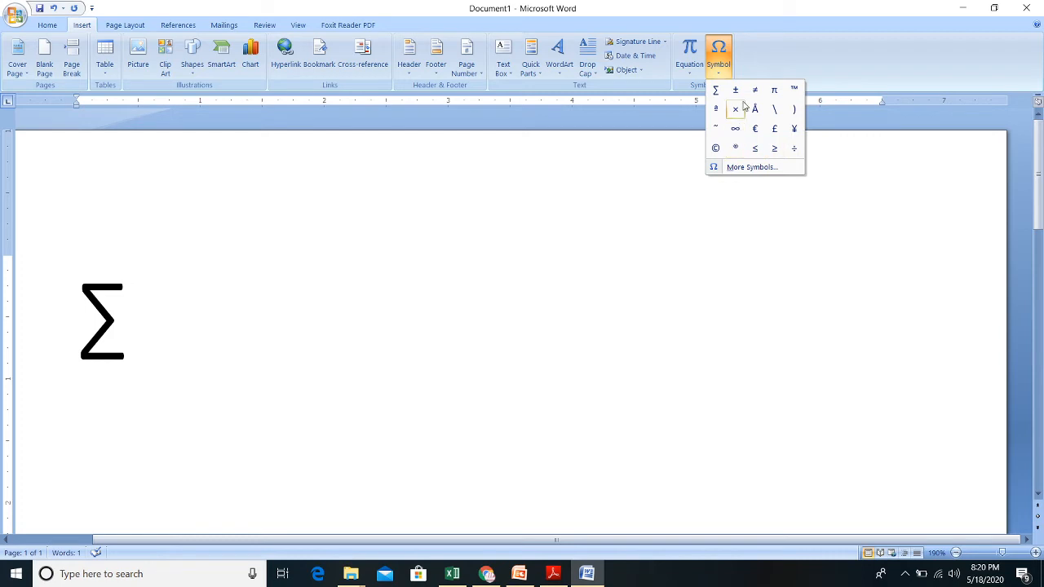
click(765, 168)
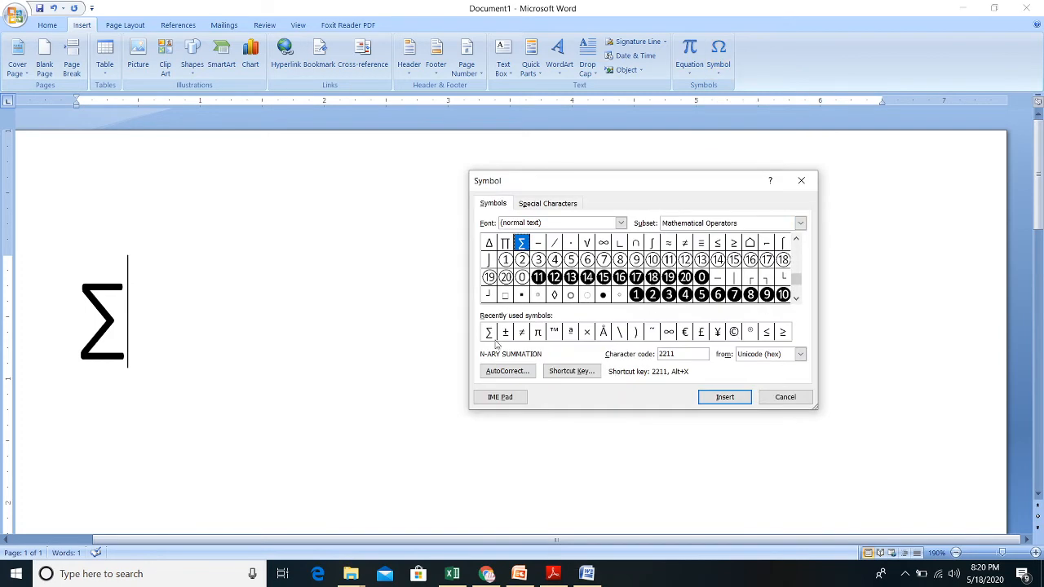
click(537, 331)
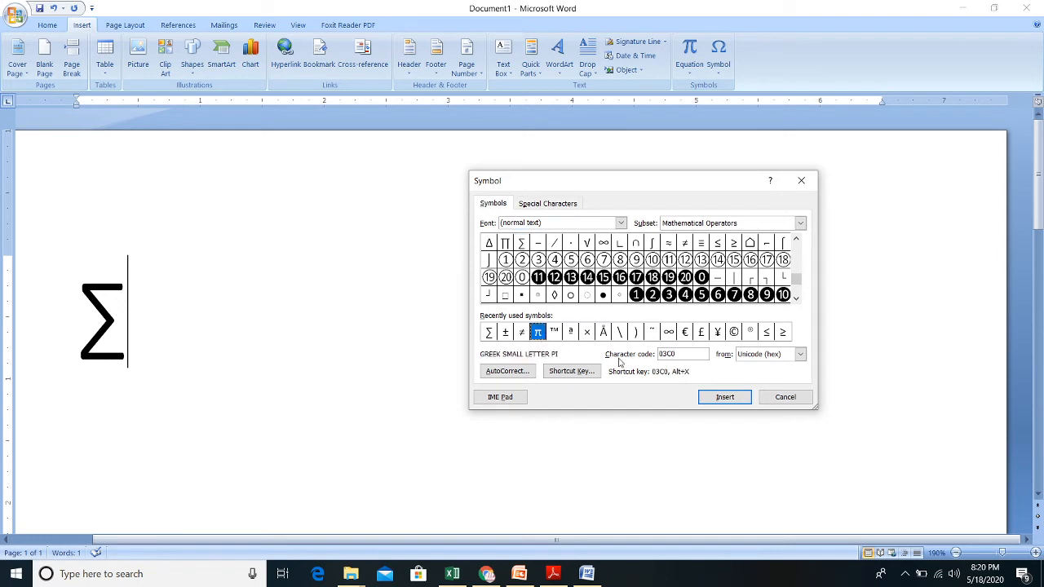
click(724, 400)
click(554, 332)
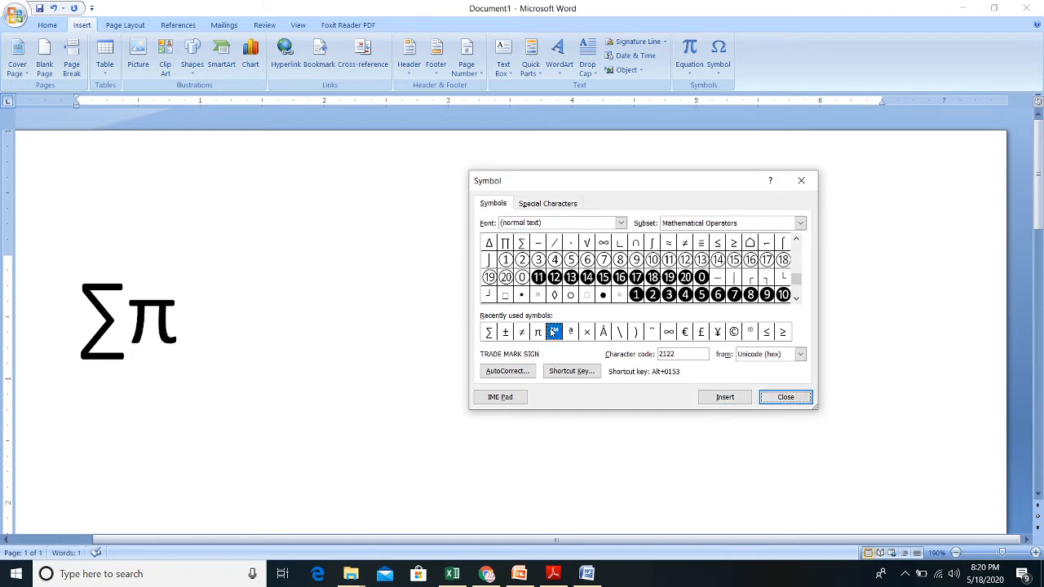
click(707, 398)
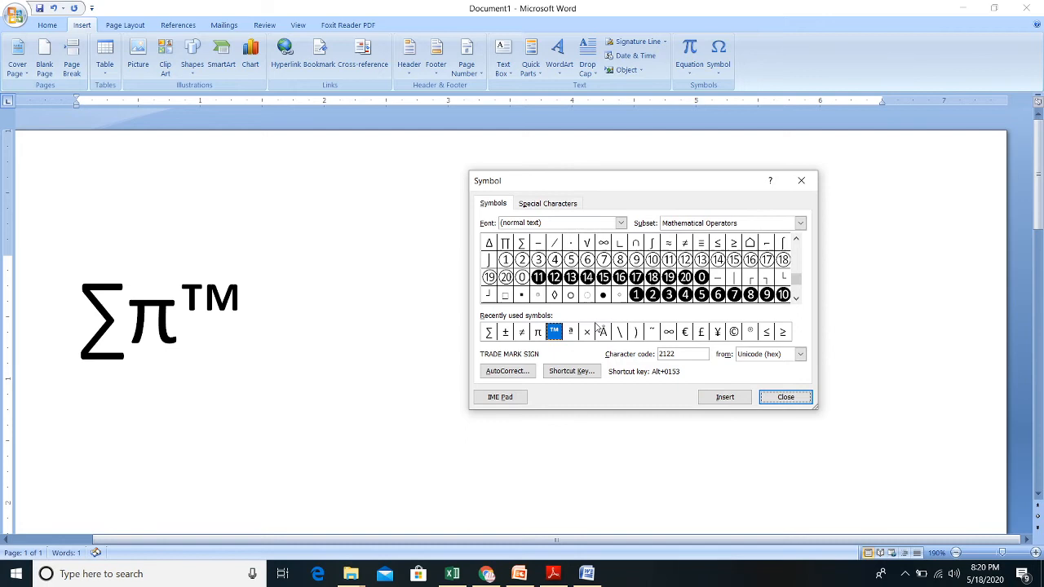
click(718, 332)
click(724, 397)
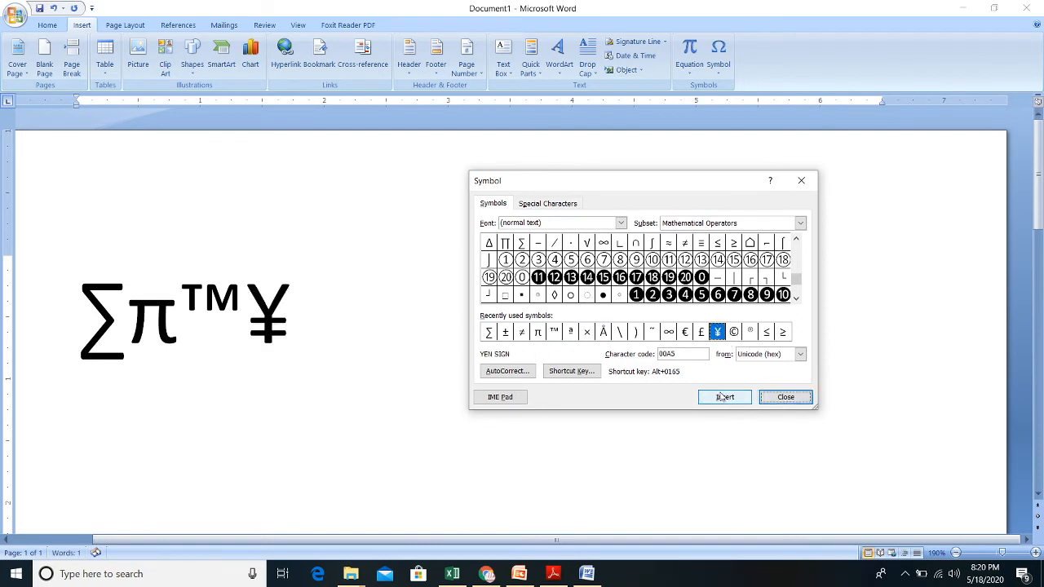
- Separate the ∑, π, ™ and ¥ symbols from each other with spaces
click(295, 318)
click(251, 296)
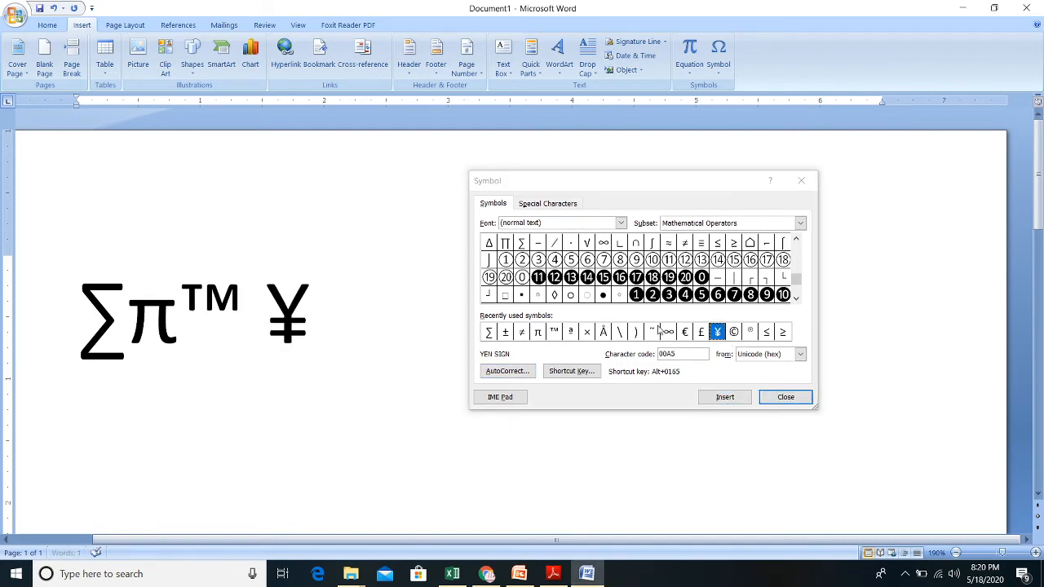
click(181, 306)
click(137, 305)
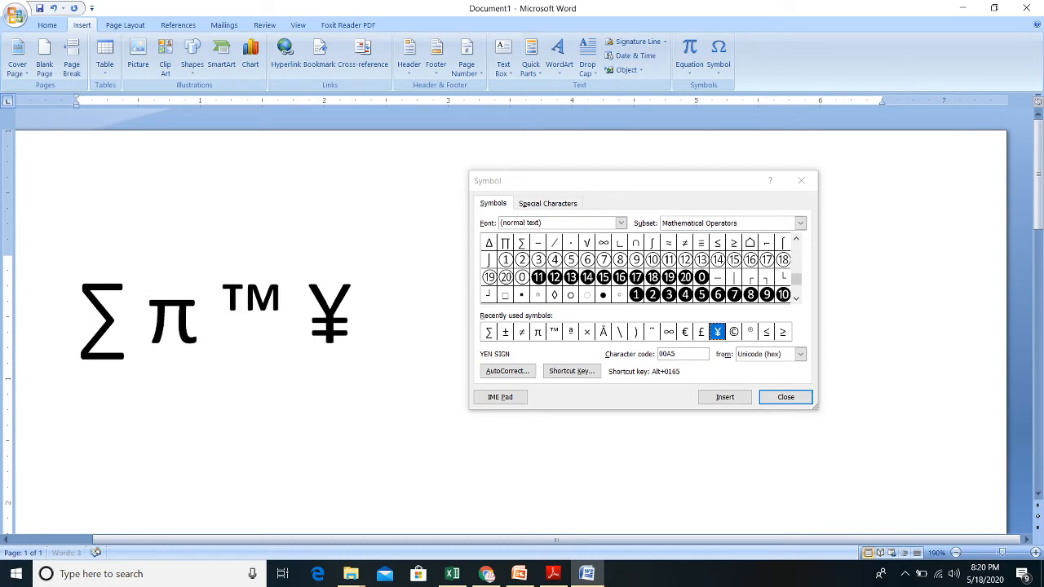
- Close the Symbol dialog and delete the whole line of inserted symbols from the document
triple_click(184, 309)
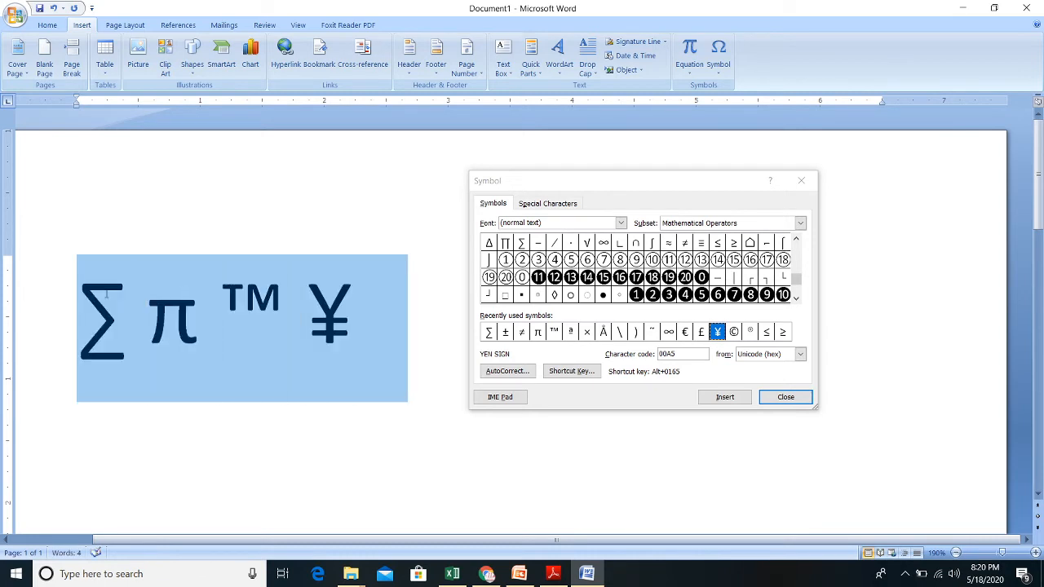
click(785, 397)
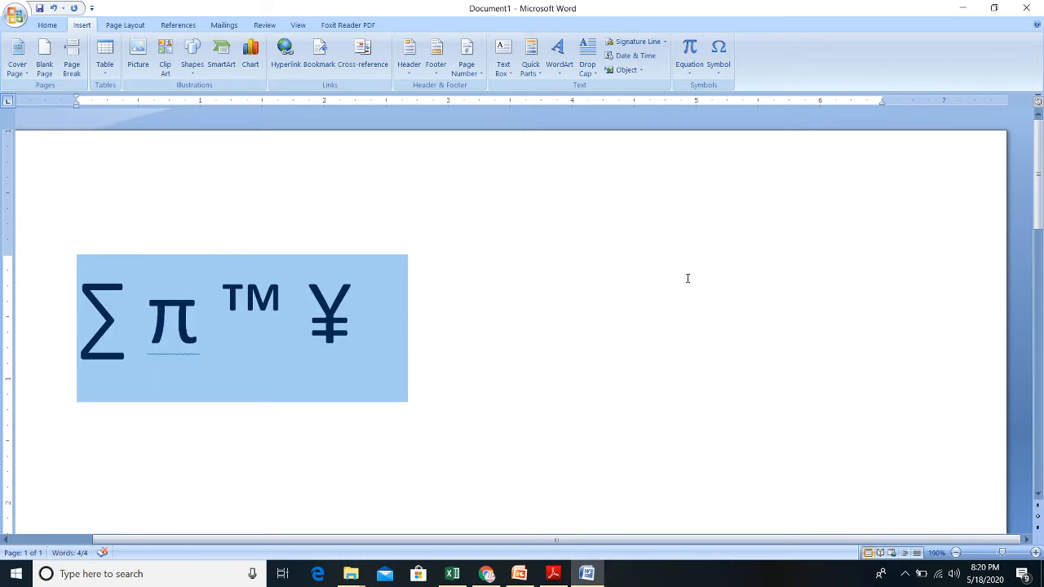
key(Delete)
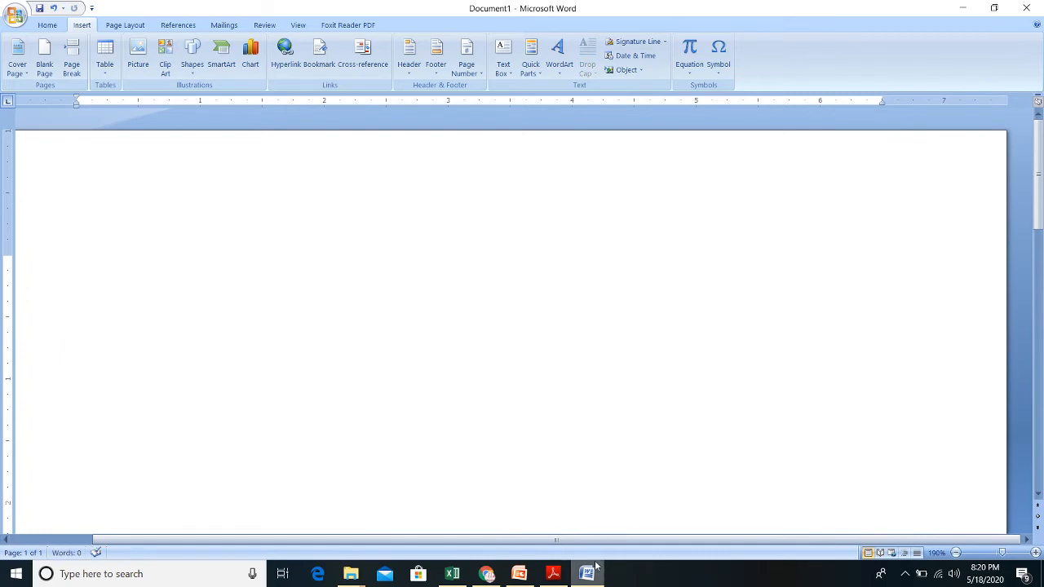
- Switch to PowerPoint, highlight the Word Art topic on the title slide, and return to the blank Word document
click(529, 572)
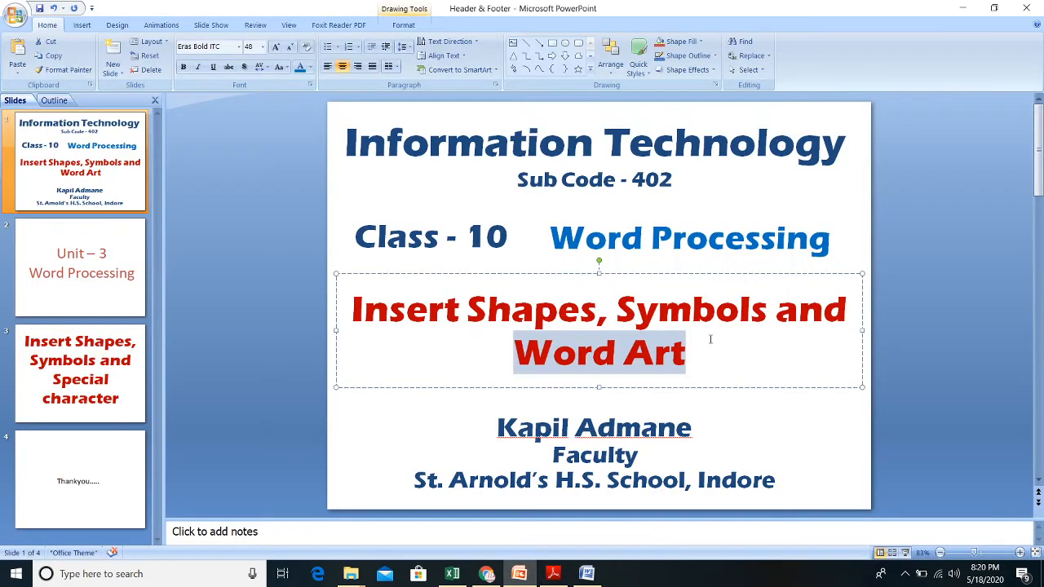
click(651, 351)
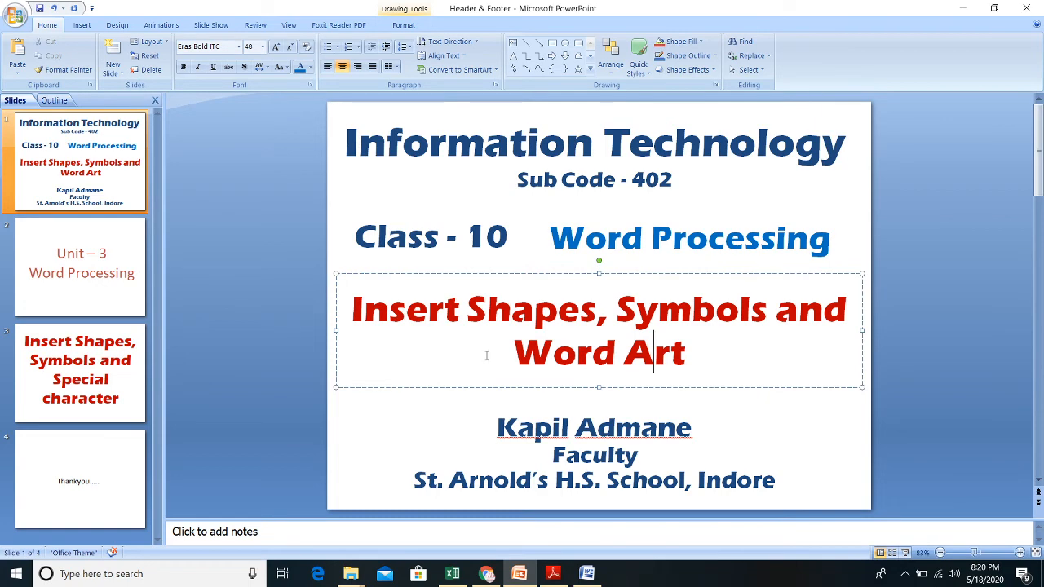
drag(591, 355, 886, 384)
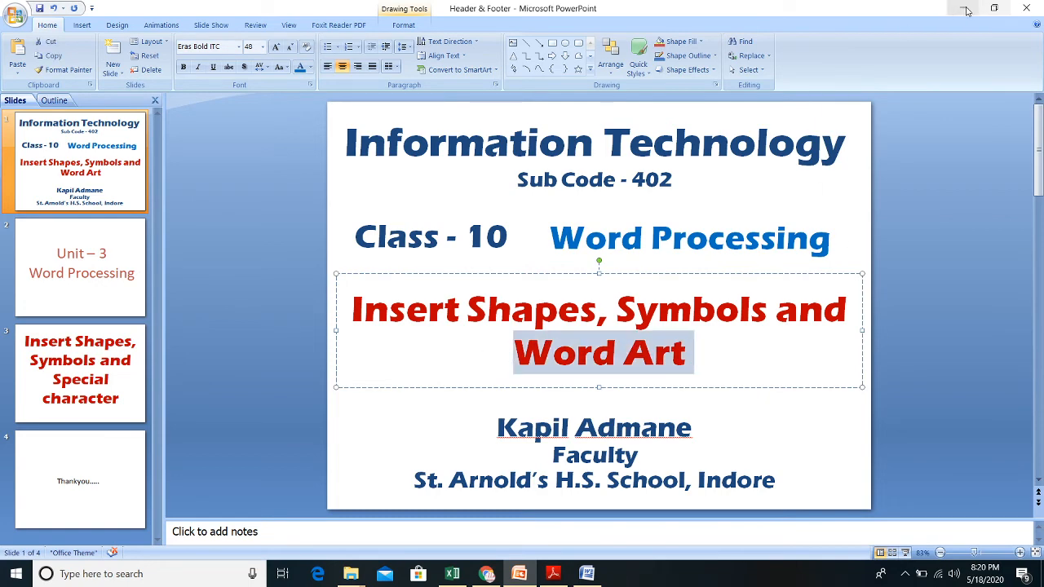
click(961, 10)
click(552, 574)
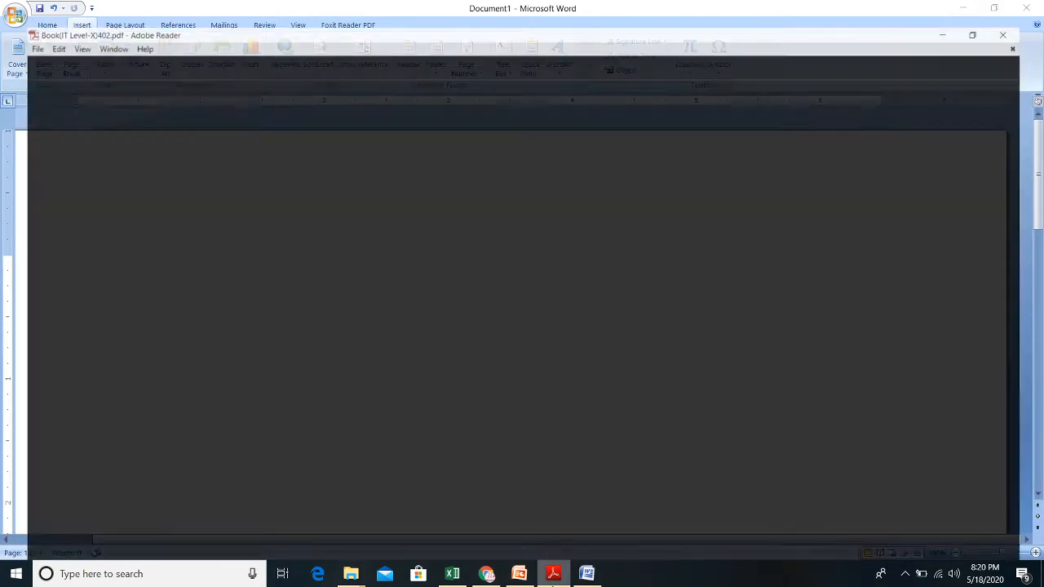
click(589, 575)
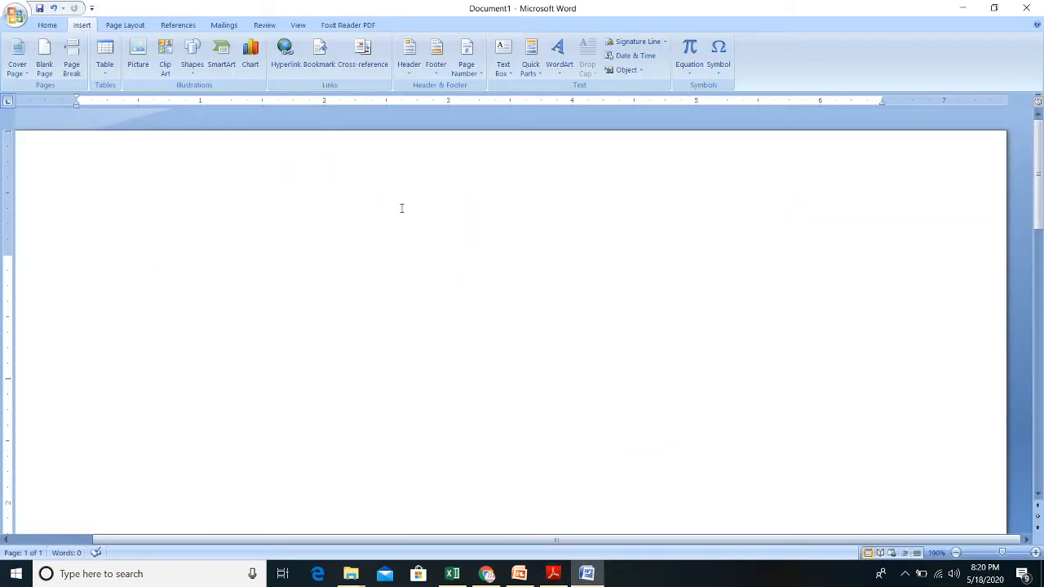
- Enter the line "St. Arnold H. S. School" as ordinary text in the blank document
scroll(408, 243, down, 5)
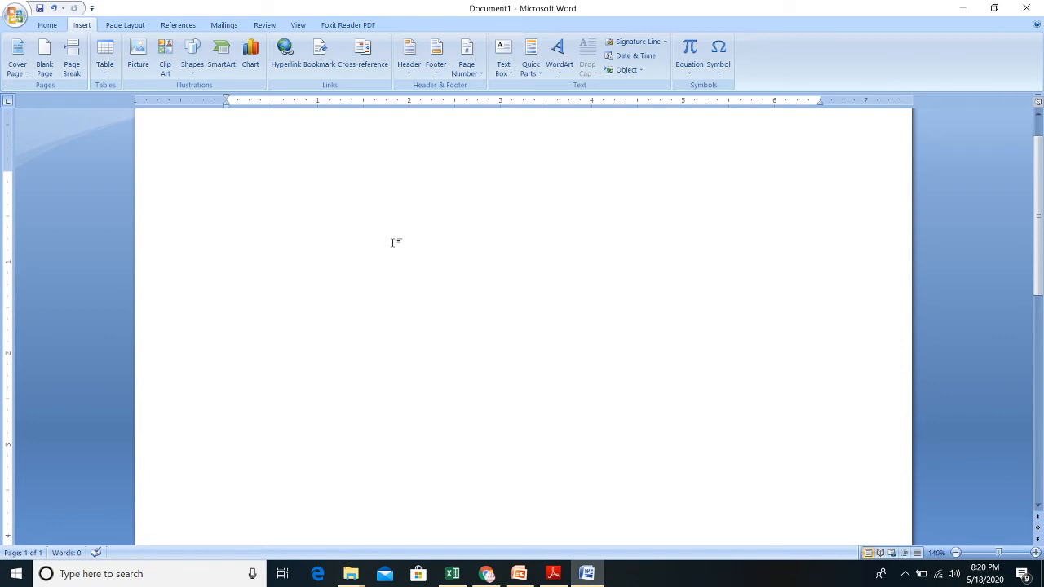
scroll(486, 320, down, 1)
text(St. Arnold)
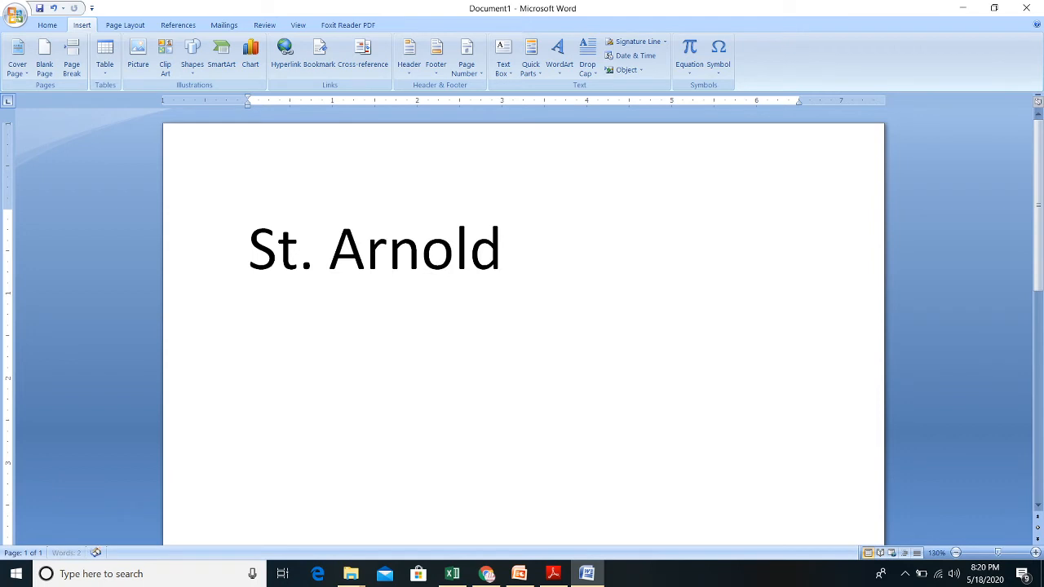
text( H. S.)
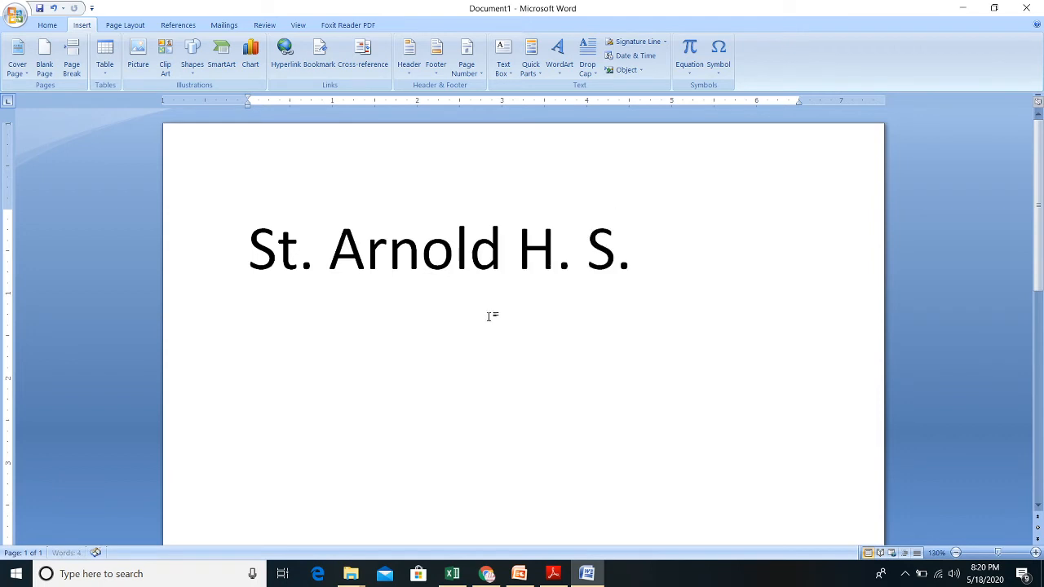
text( School)
- Reduce the font size of the whole "St. Arnold H. S. School" text to 51 and deselect it
scroll(504, 363, down, 2)
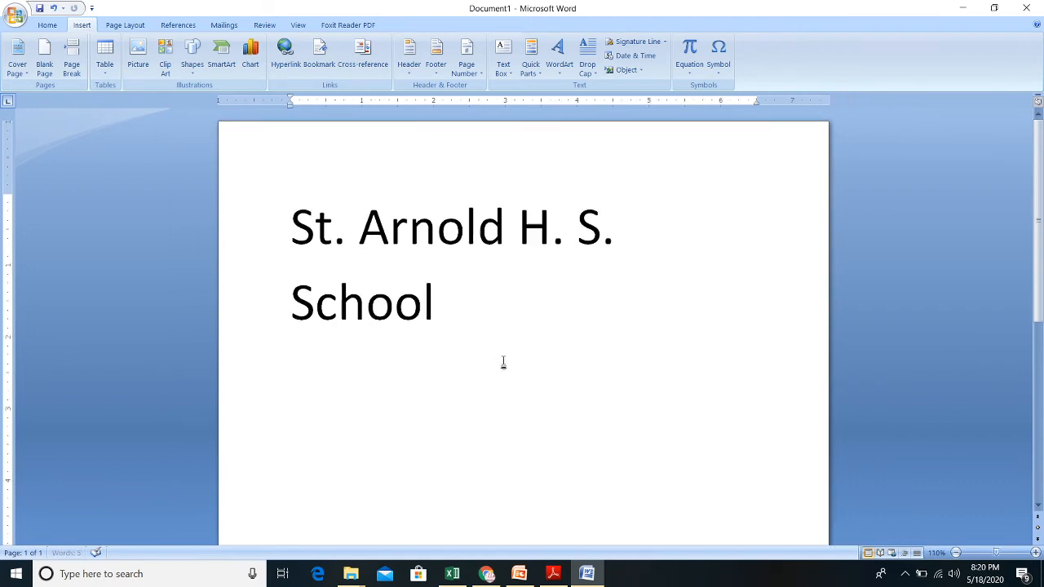
scroll(503, 362, down, 1)
key(ctrl+a)
key(ctrl+bracketleft)
key(ctrl+bracketleft)
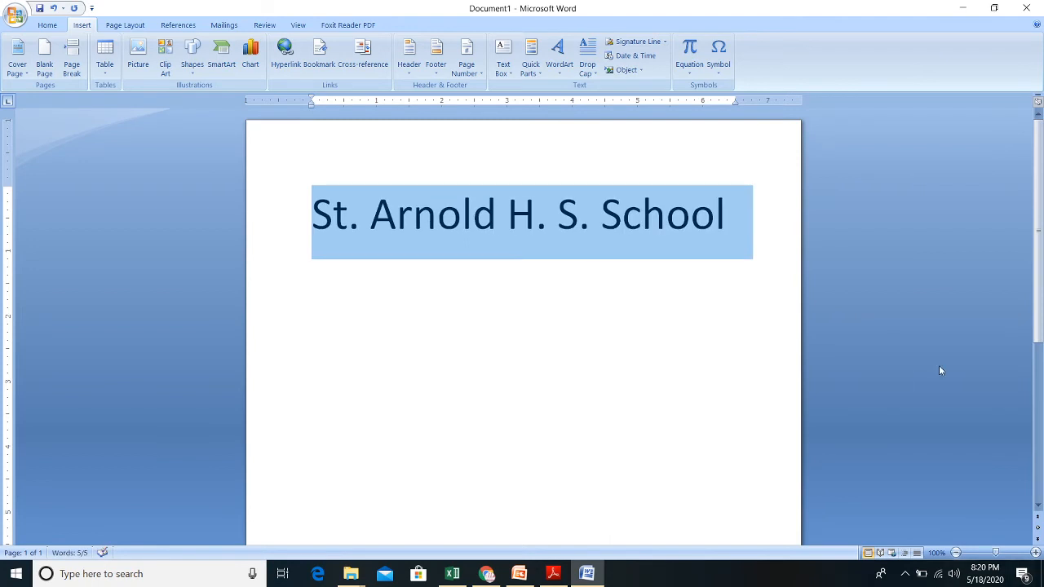
scroll(701, 324, up, 5)
click(862, 273)
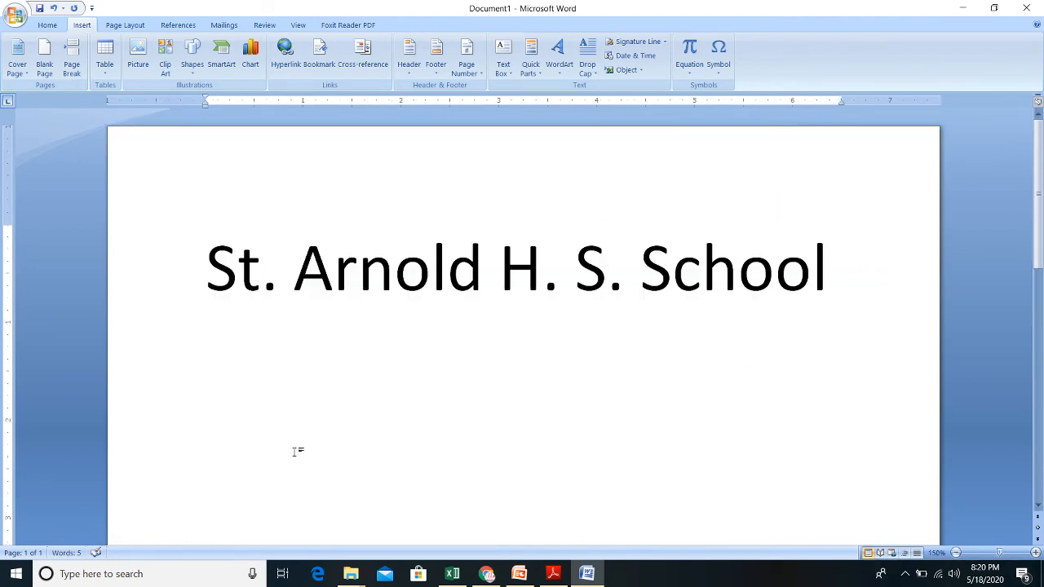
- Delete the entire "St. Arnold H. S. School" line from the document
drag(829, 281, 226, 293)
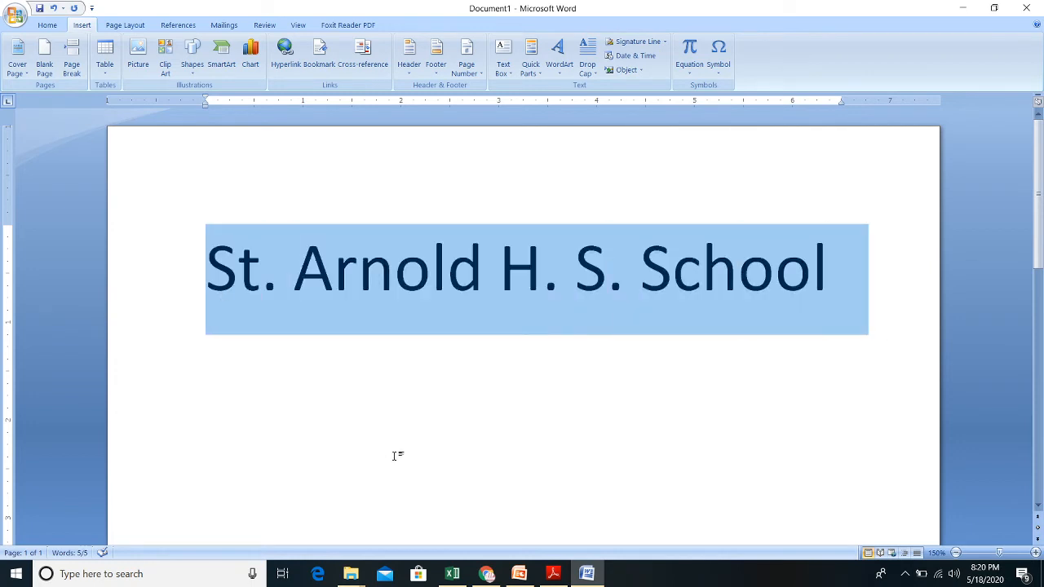
click(396, 456)
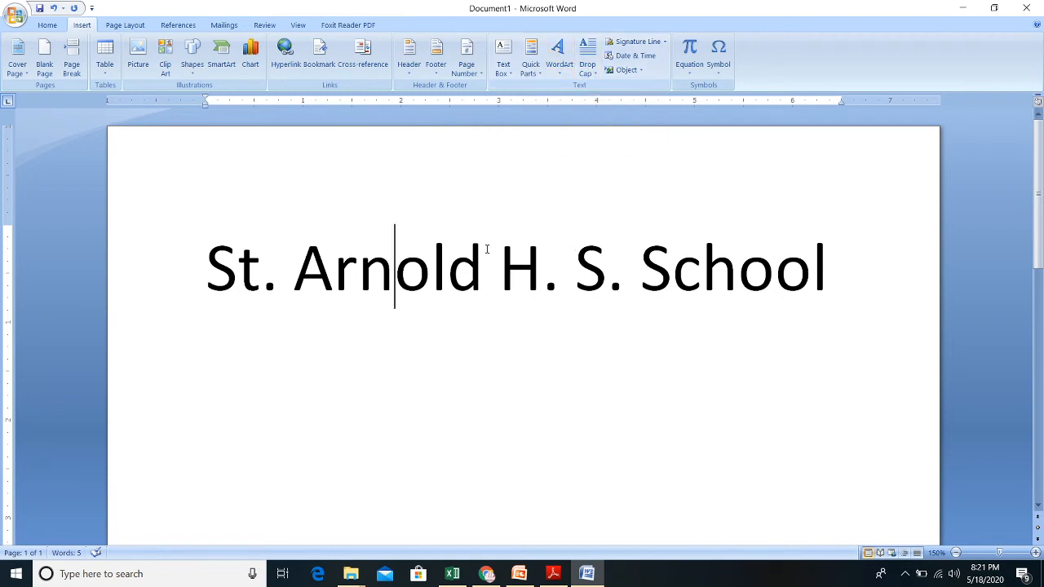
key(Right)
key(Right)
key(Right)
drag(836, 265, 52, 280)
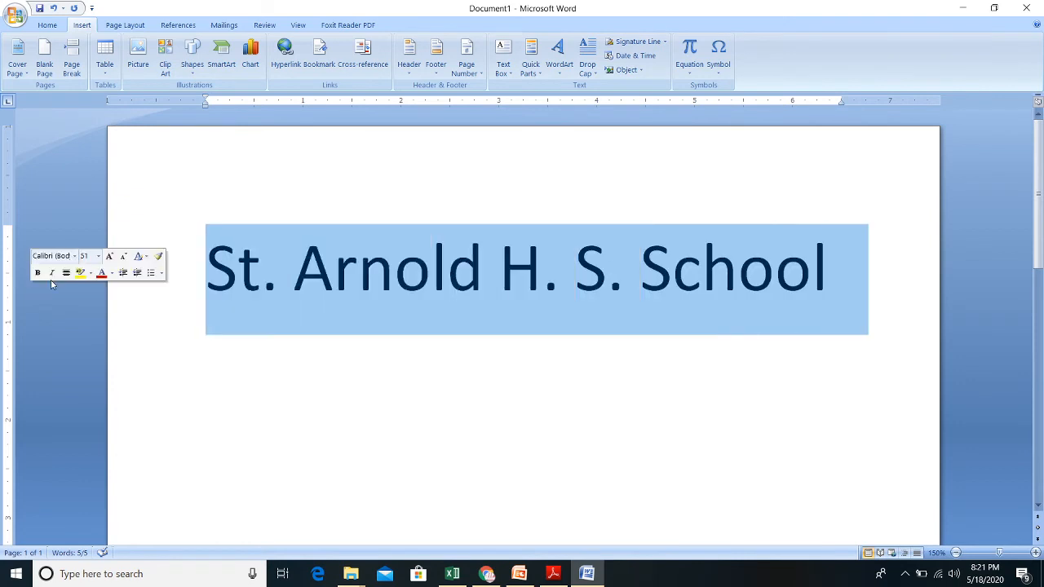
key(Delete)
- Start a WordArt in the lavender shadowed style, third in the second row, with the text "St. Arnold H.S. School"
click(560, 55)
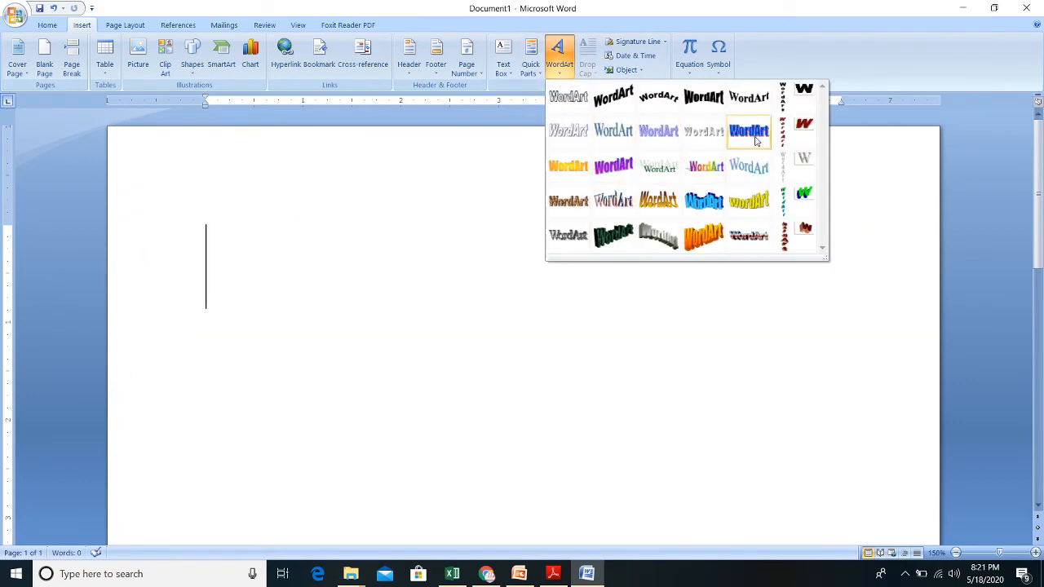
click(659, 131)
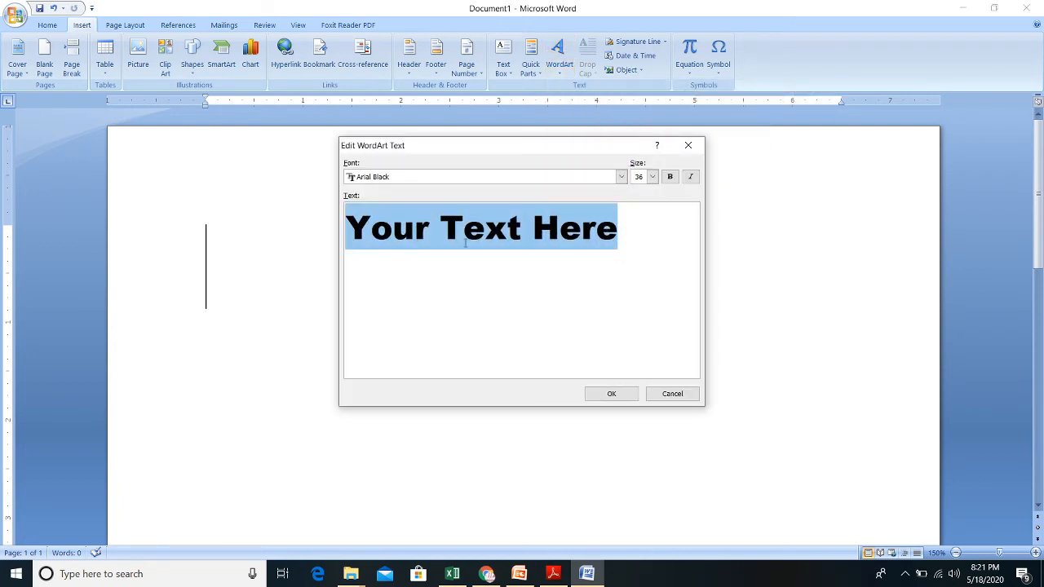
drag(655, 235, 289, 248)
text(St. ARno)
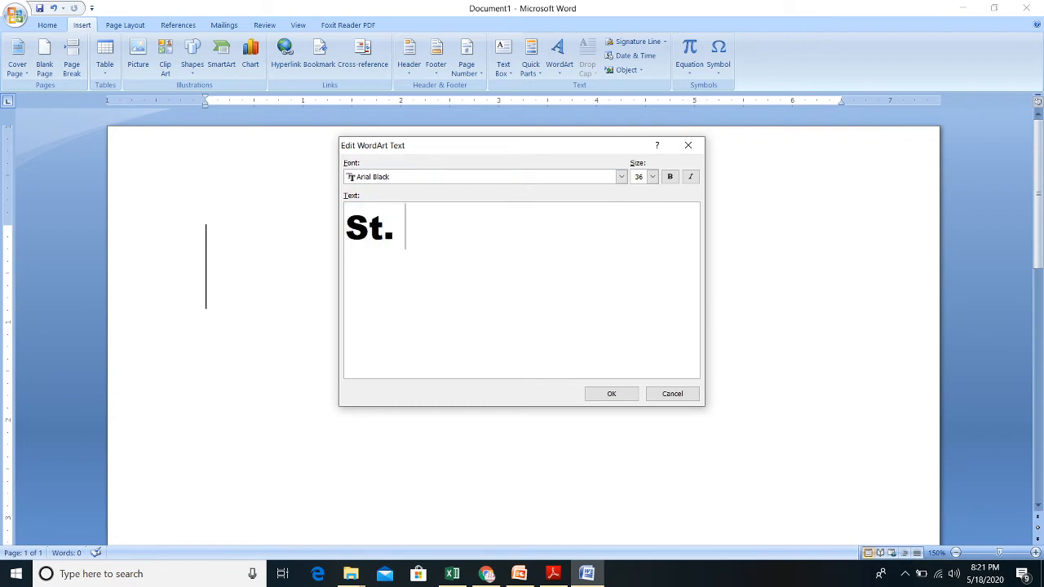
key(BackSpace)
key(BackSpace)
key(BackSpace)
text(rnod)
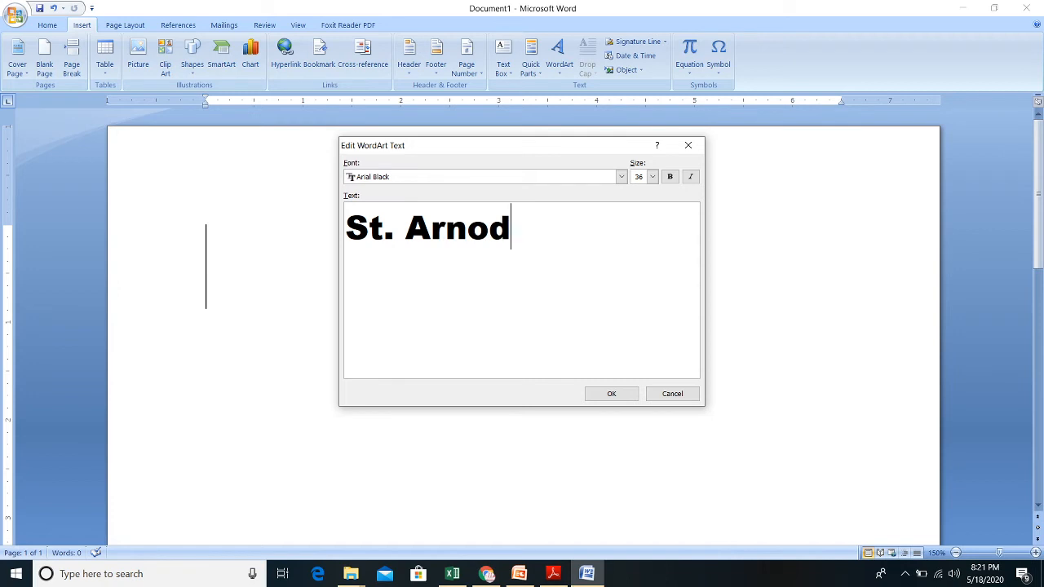
key(BackSpace)
text(ld)
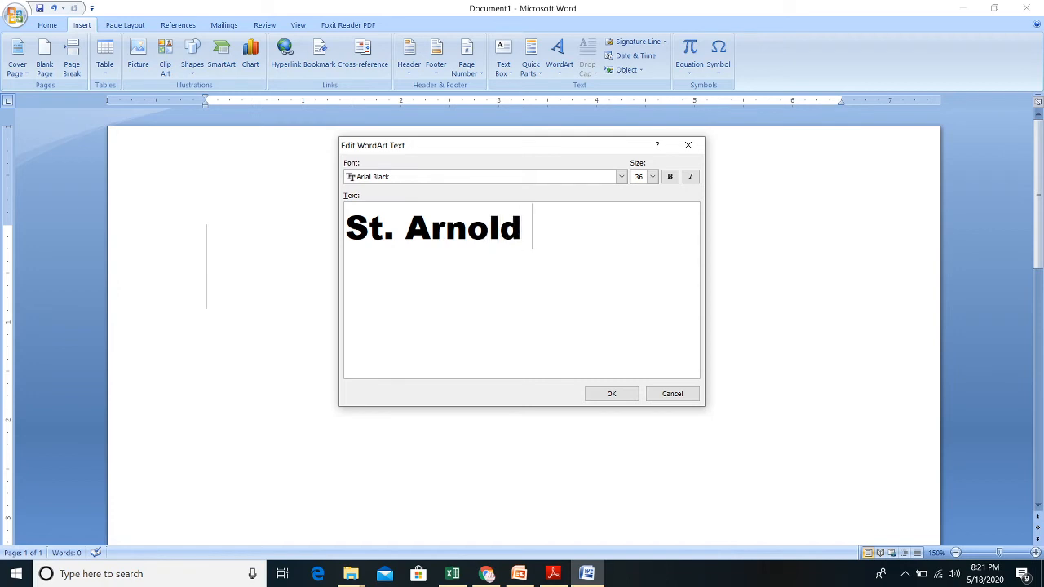
text( H.S. Scho)
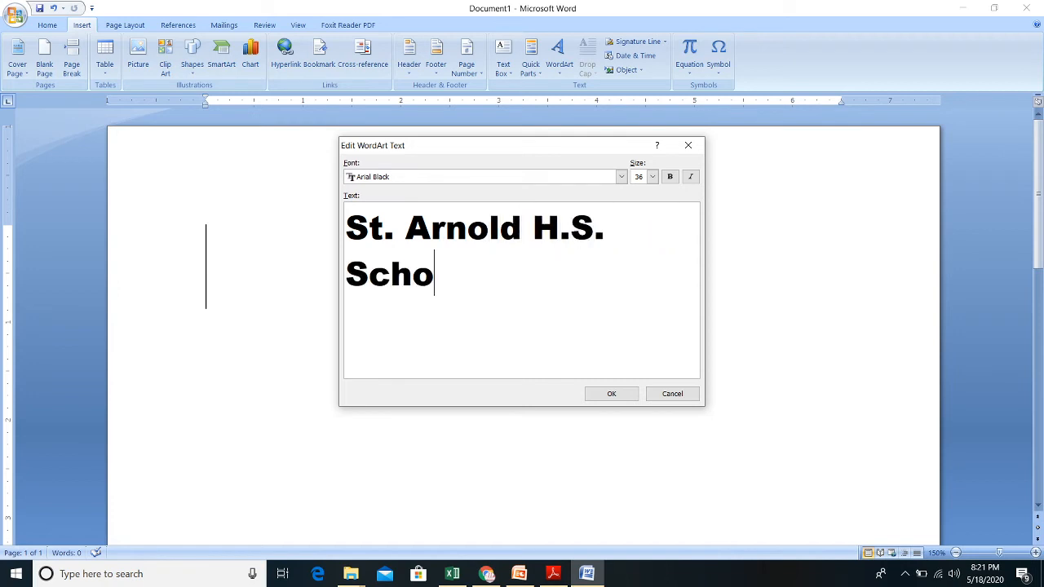
text(ol, I)
key(BackSpace)
key(BackSpace)
key(BackSpace)
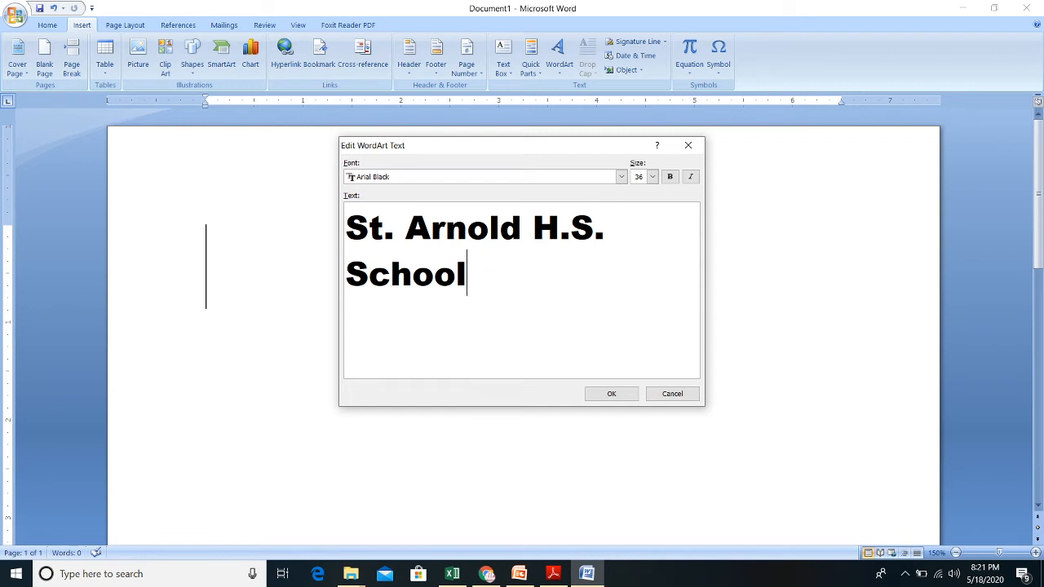
- Set the WordArt text's font to DFMincho-SU and insert it into the document
click(621, 177)
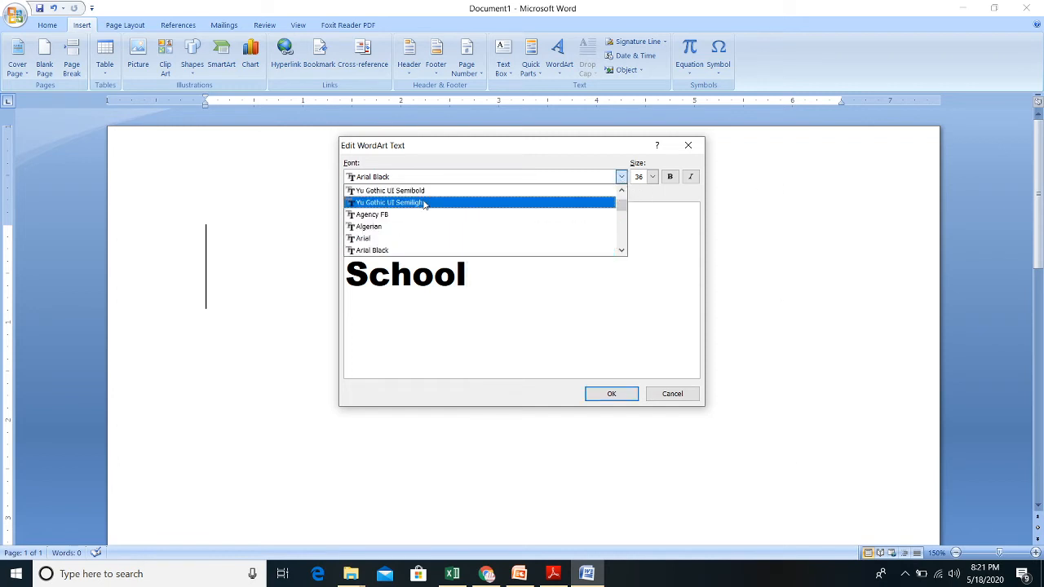
scroll(427, 220, down, 2)
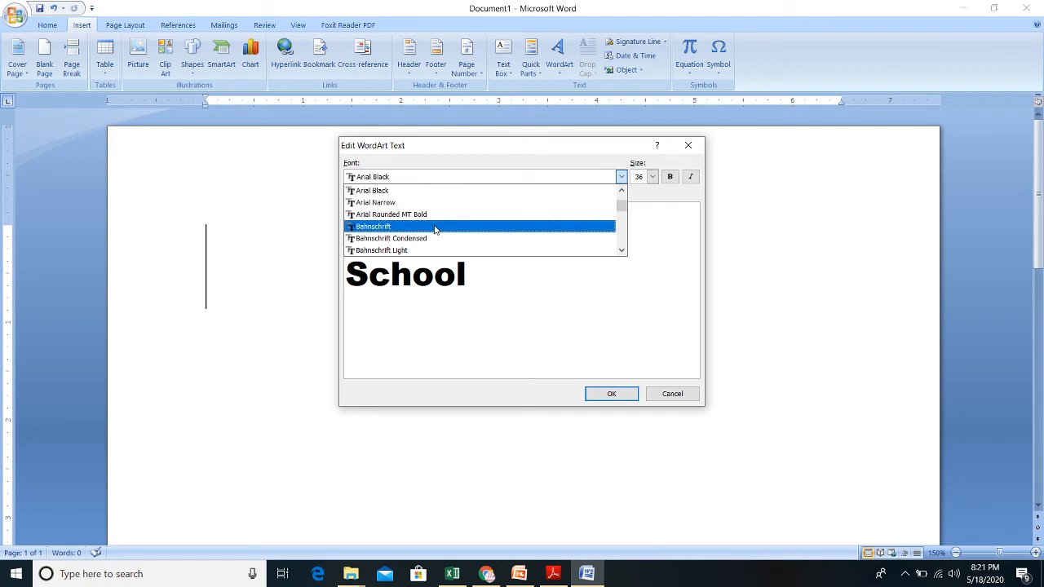
drag(622, 206, 620, 228)
click(621, 190)
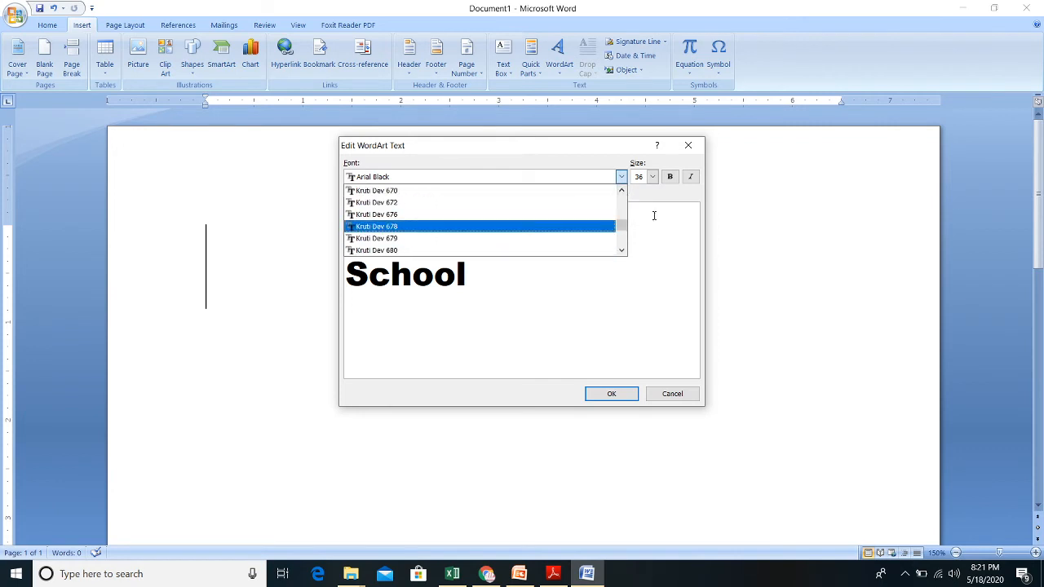
drag(625, 231, 622, 201)
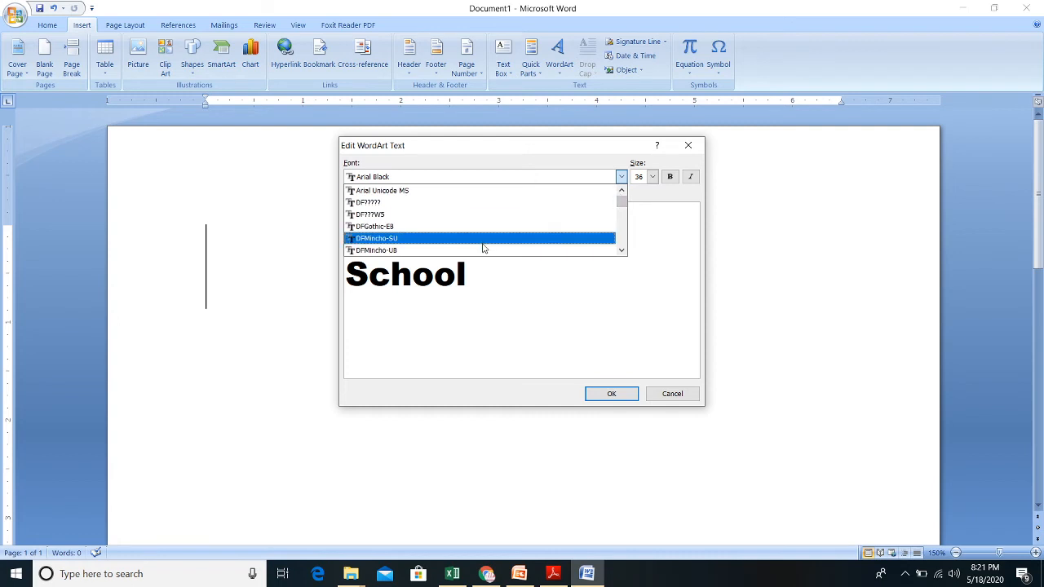
click(483, 239)
click(620, 177)
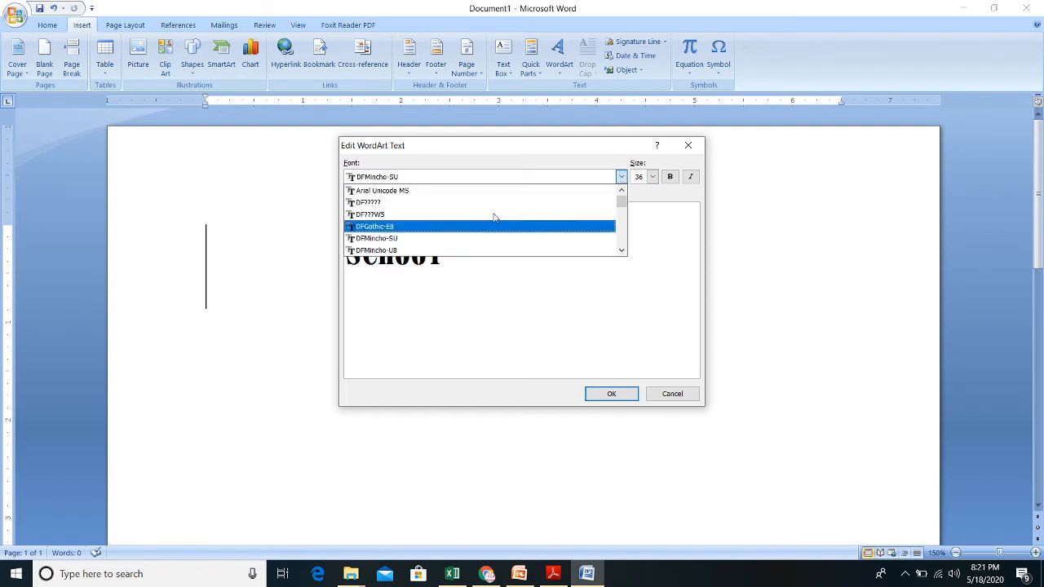
click(495, 220)
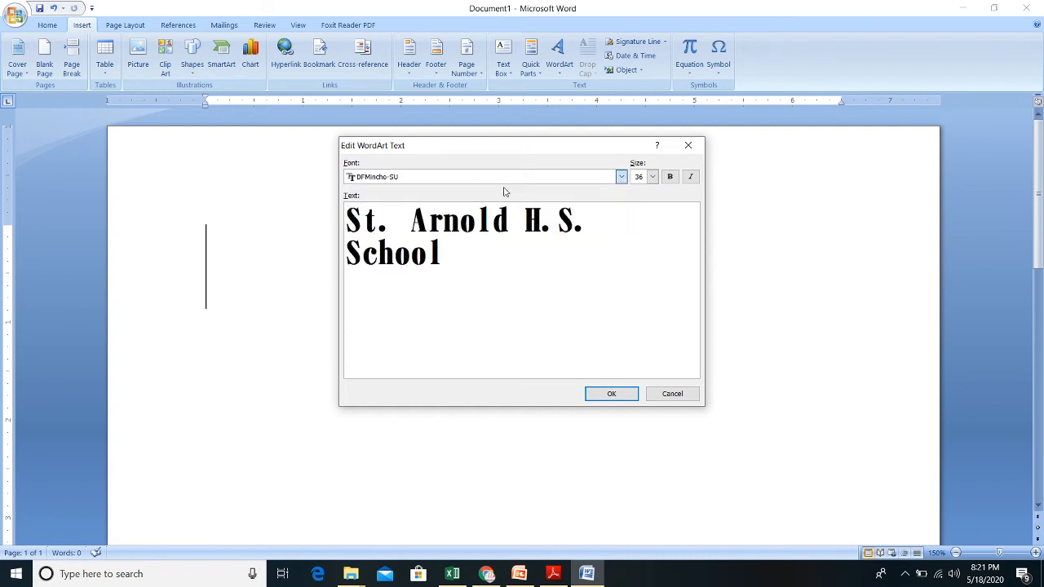
click(612, 394)
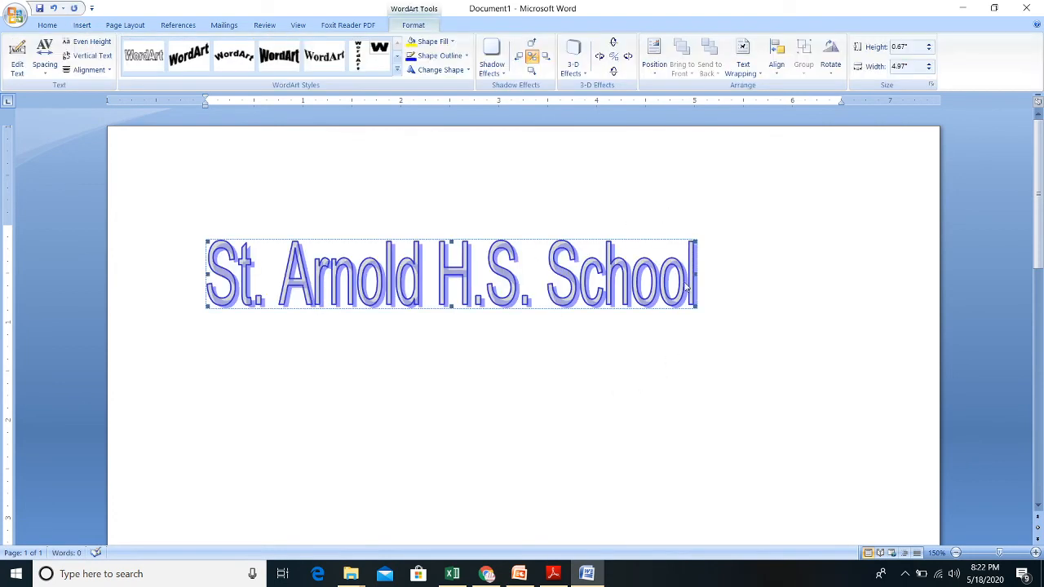
- Enlarge the lavender WordArt to about 0.89 inches high and 7.21 inches wide
drag(697, 308, 882, 322)
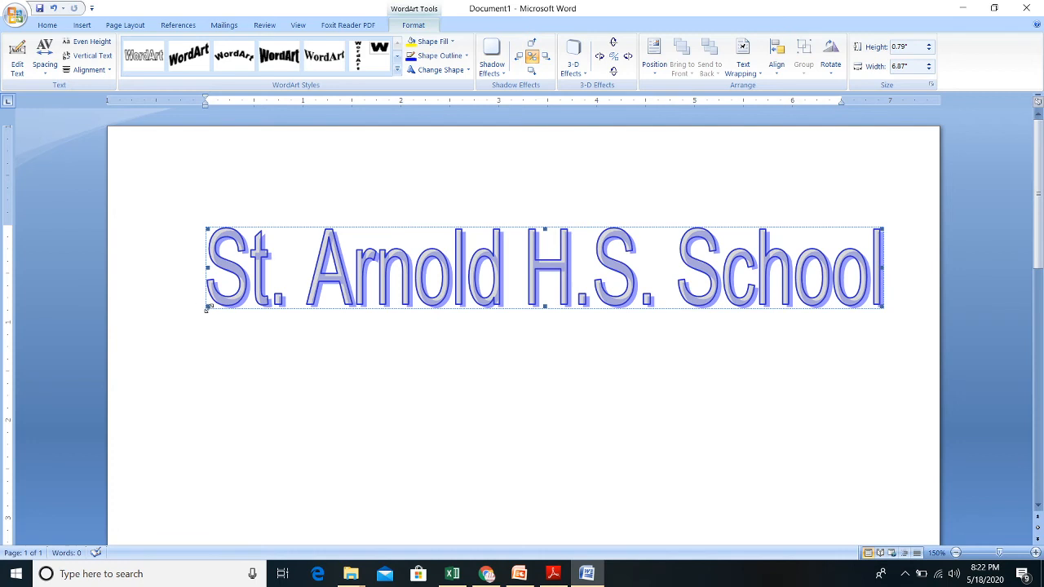
drag(207, 307, 171, 320)
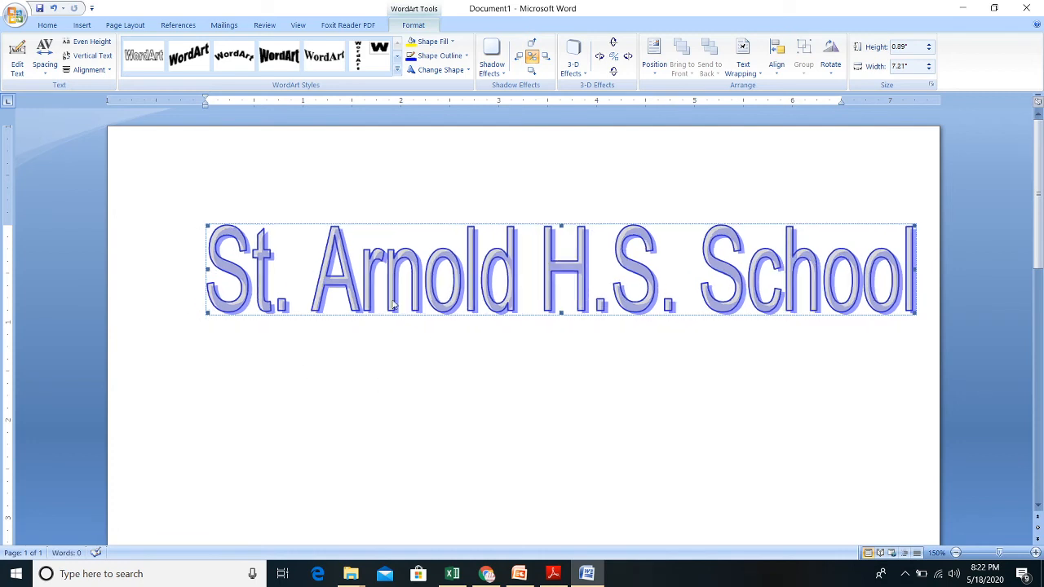
- Try the black arched WordArt style on the title, undo the style change and deselect the title
click(232, 59)
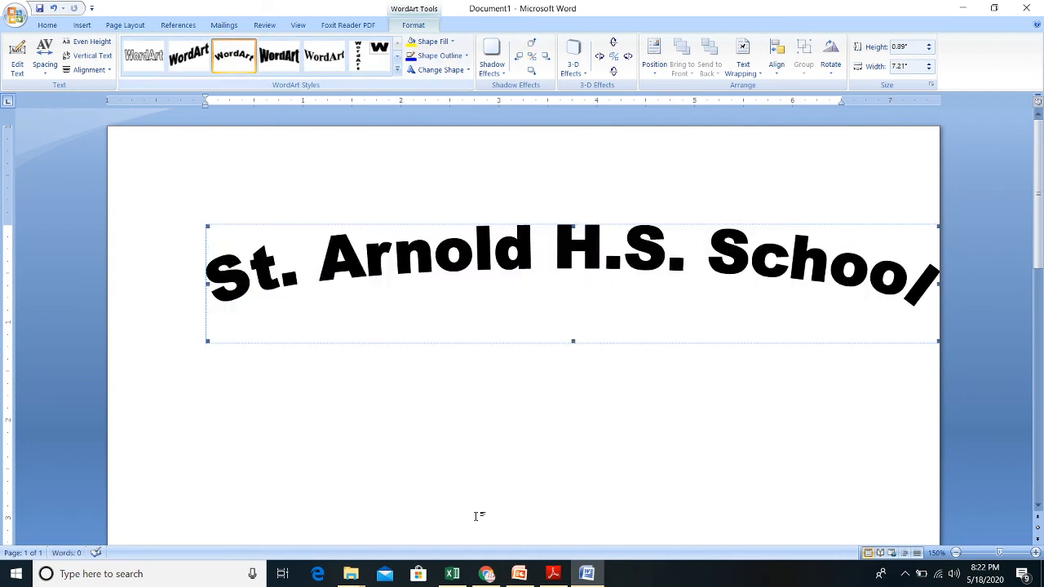
key(ctrl+z)
click(514, 449)
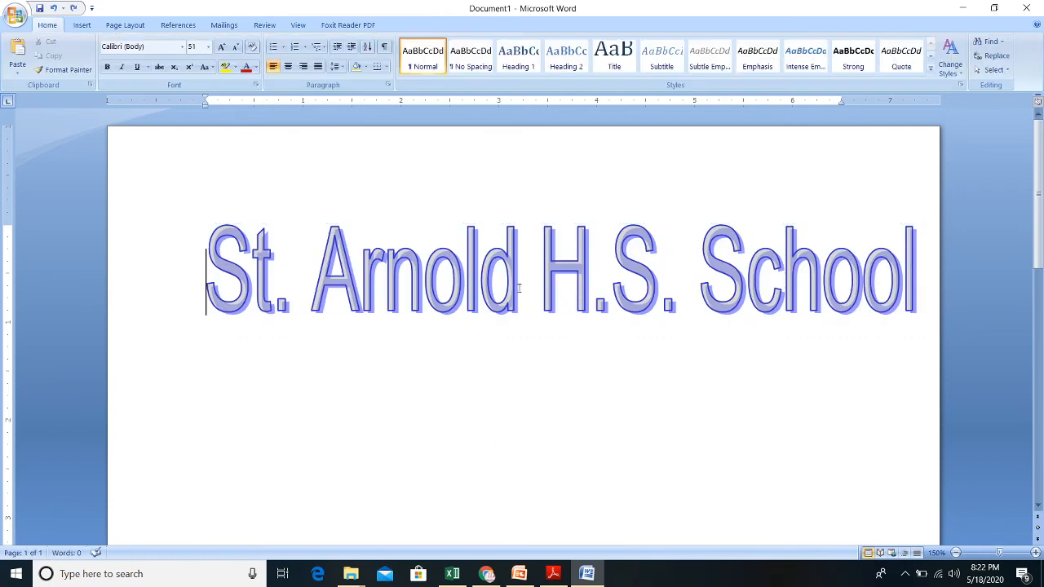
click(492, 279)
scroll(564, 302, down, 3)
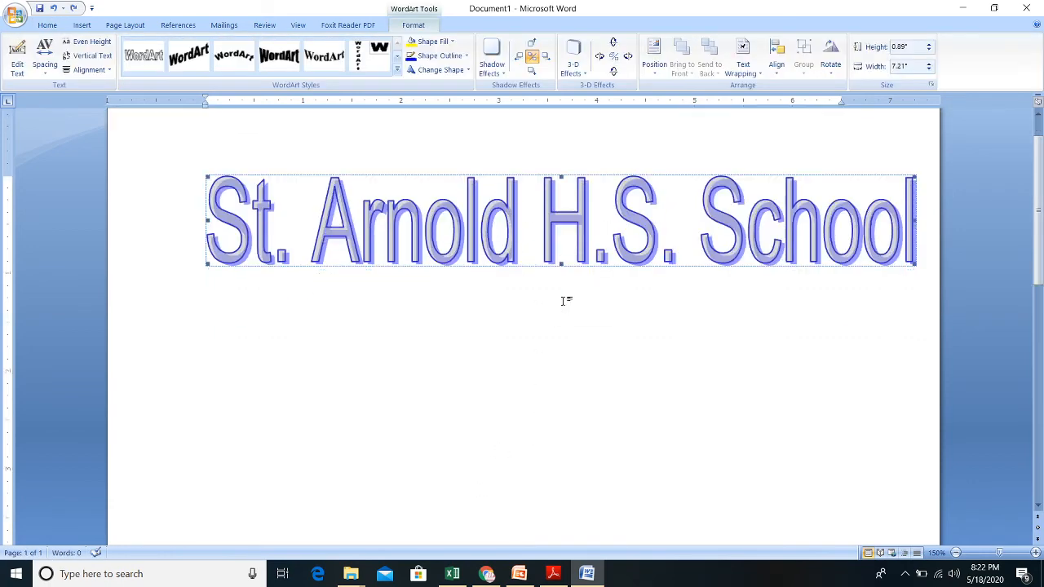
scroll(567, 326, up, 3)
ctrl+scroll(571, 351, down, 3)
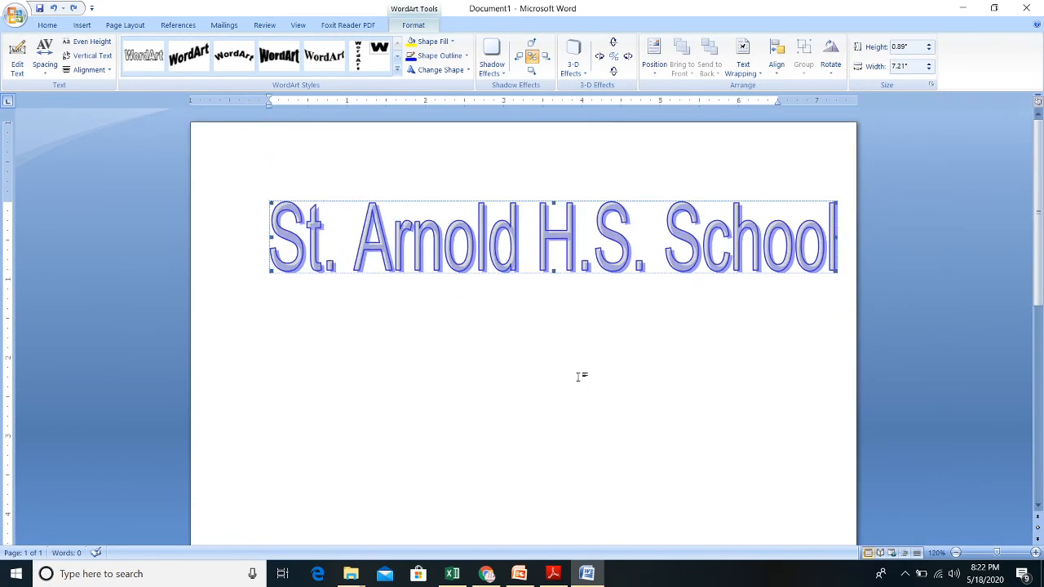
- Insert a second WordArt in the black arched style, third in the first row, with the text "St. Arnold H.S.School"
click(634, 392)
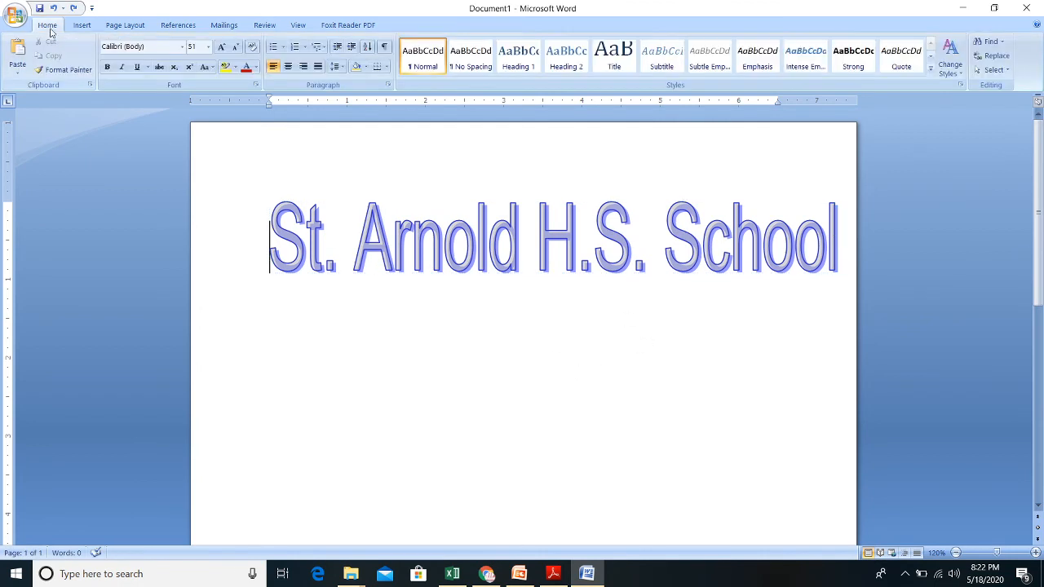
click(82, 27)
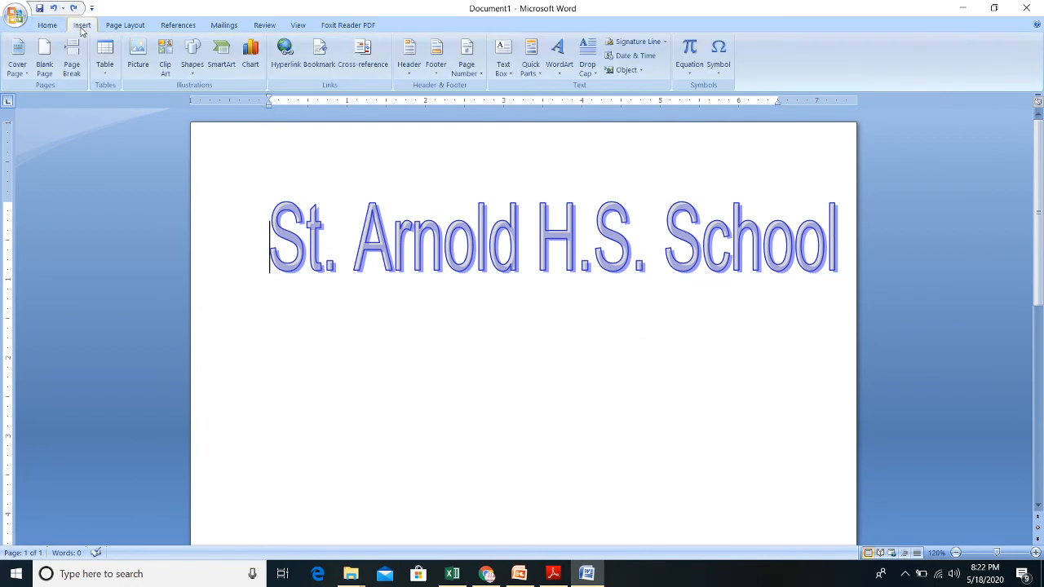
click(561, 70)
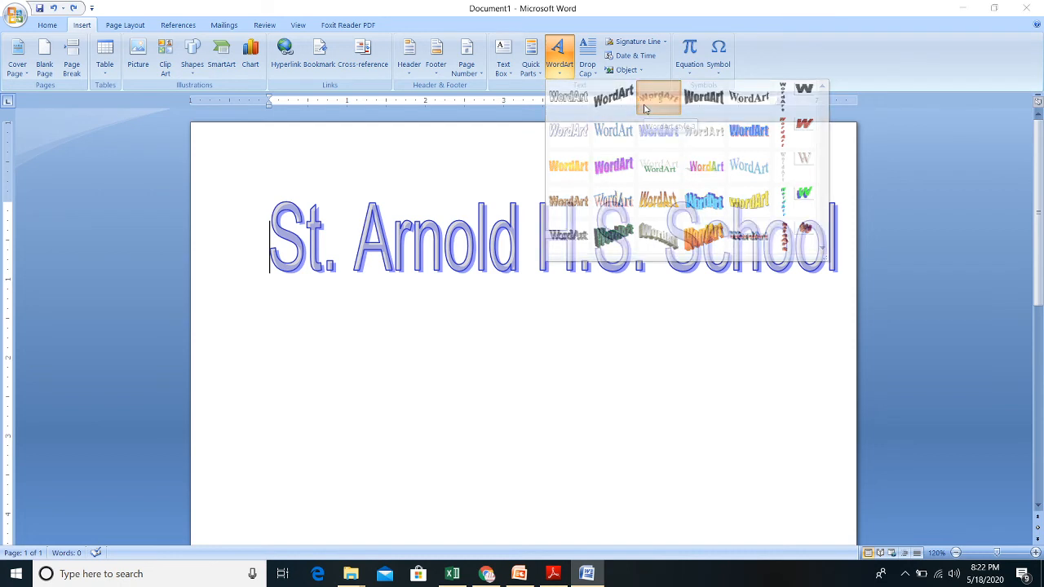
click(659, 97)
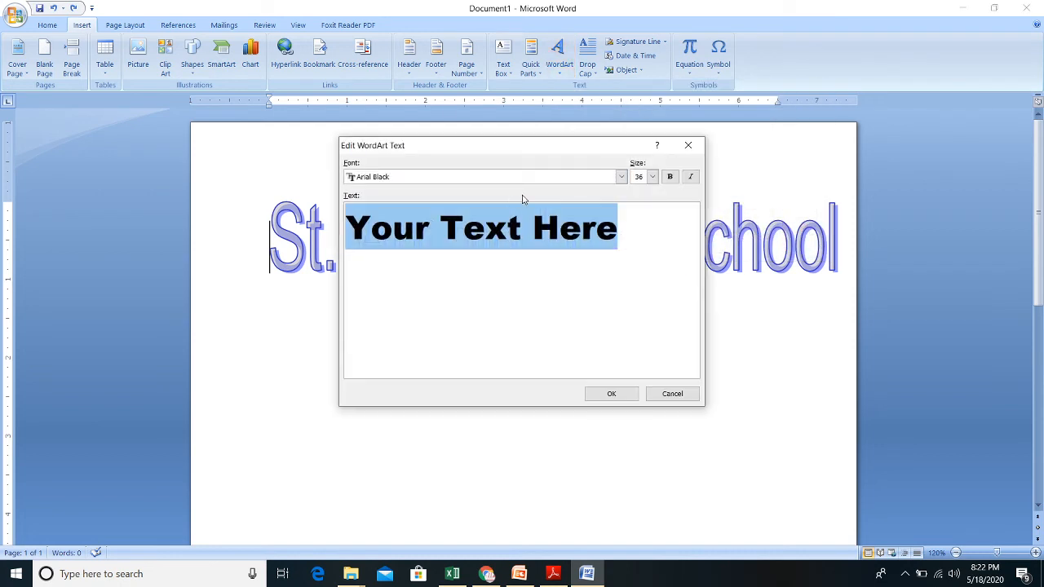
text(St. ARno)
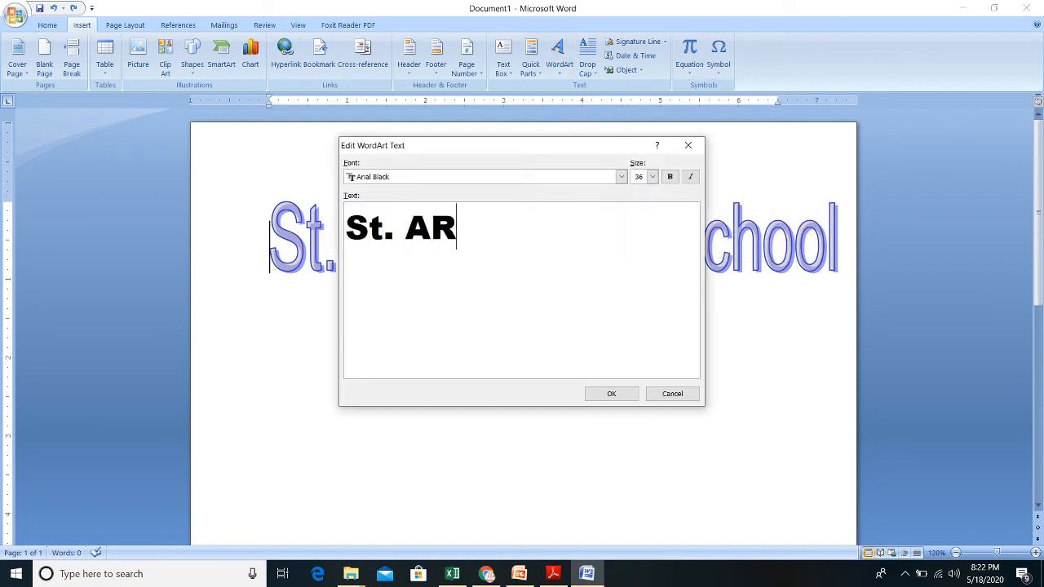
key(BackSpace)
key(BackSpace)
key(BackSpace)
text(rnold)
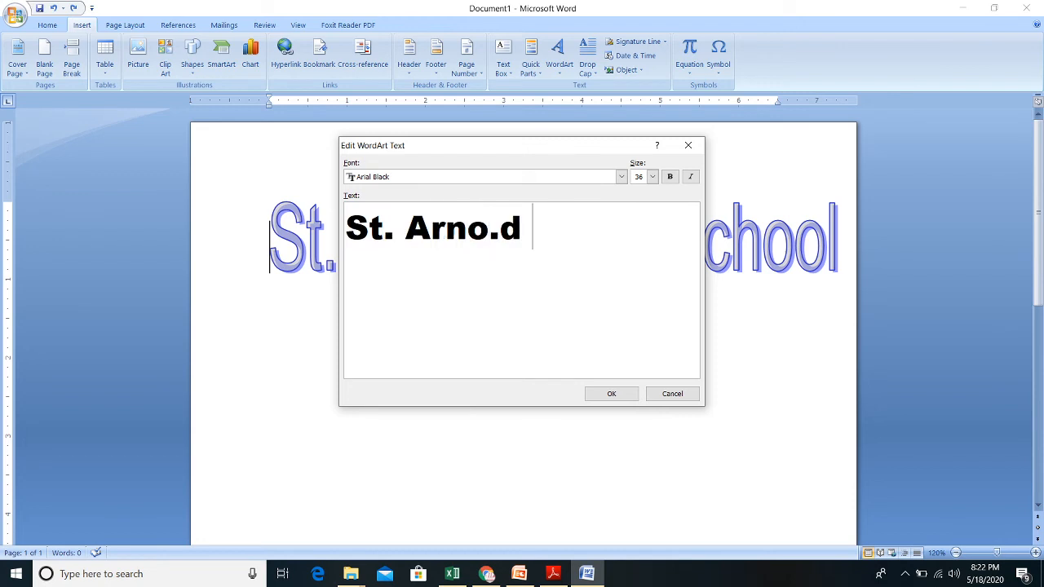
key(BackSpace)
key(BackSpace)
text(ld H.S)
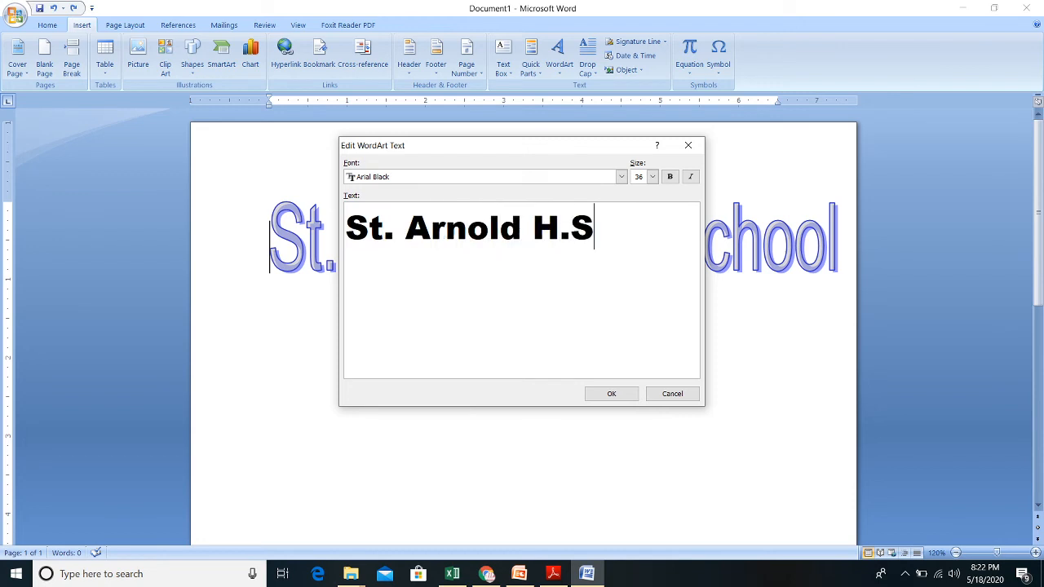
text(.School)
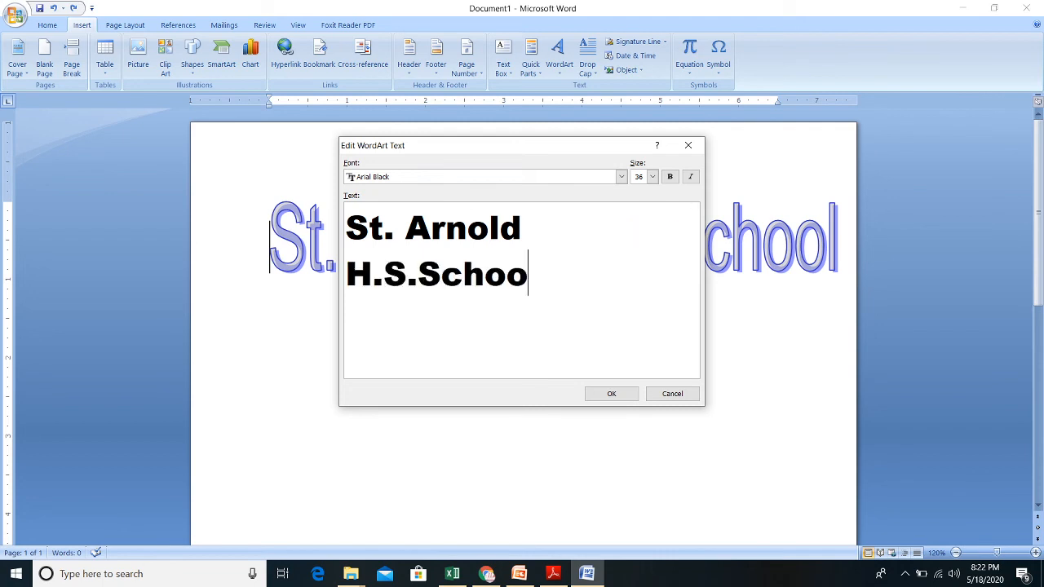
click(611, 395)
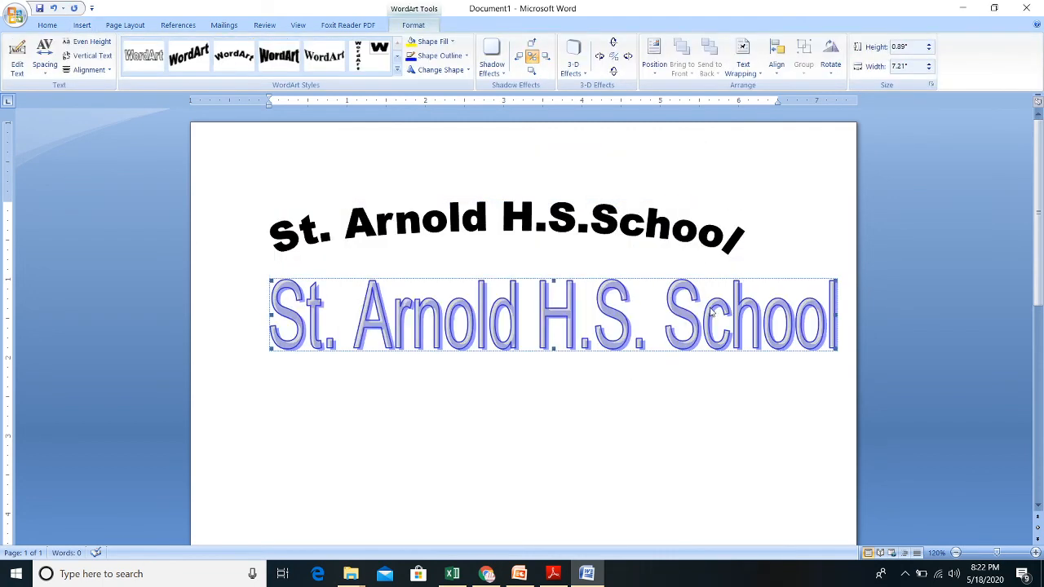
- Delete the lavender WordArt and stretch the arched title to a height of about 2.52 inches
key(Delete)
click(514, 239)
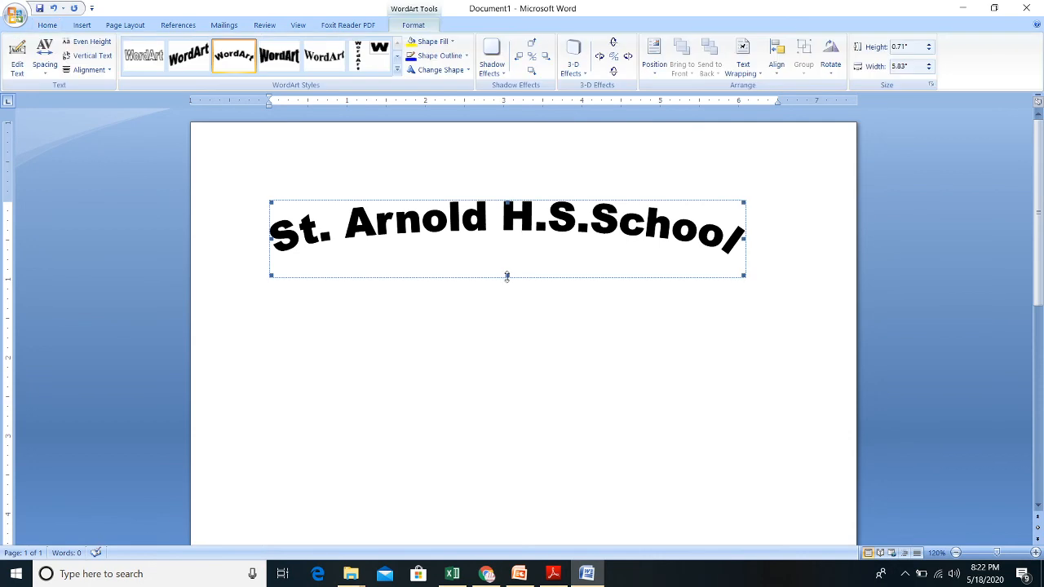
drag(506, 277, 517, 421)
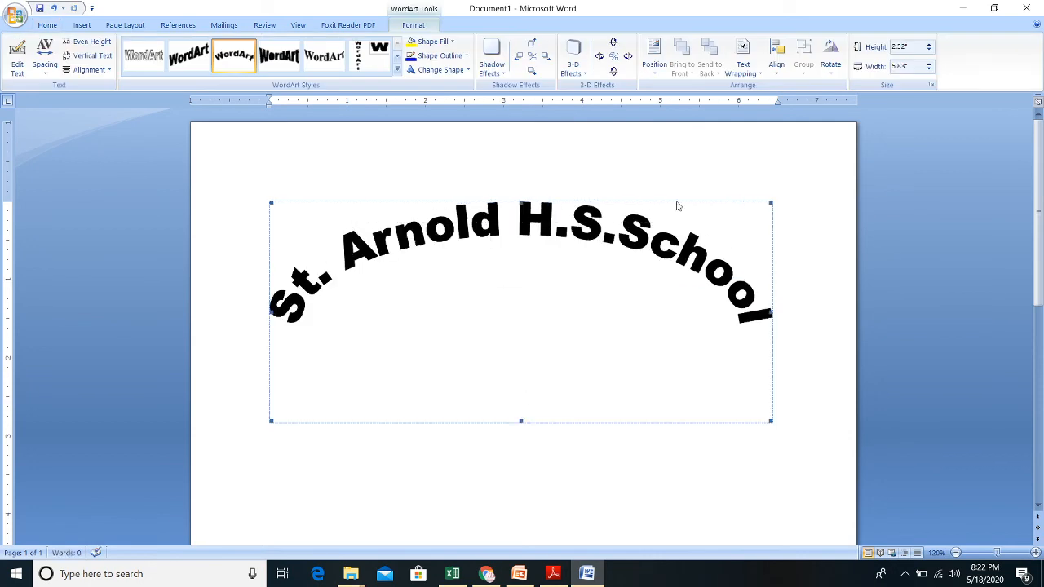
- Apply a black fill to the arched title and enlarge it to about 2.81 inches high and 6.23 inches wide
click(452, 41)
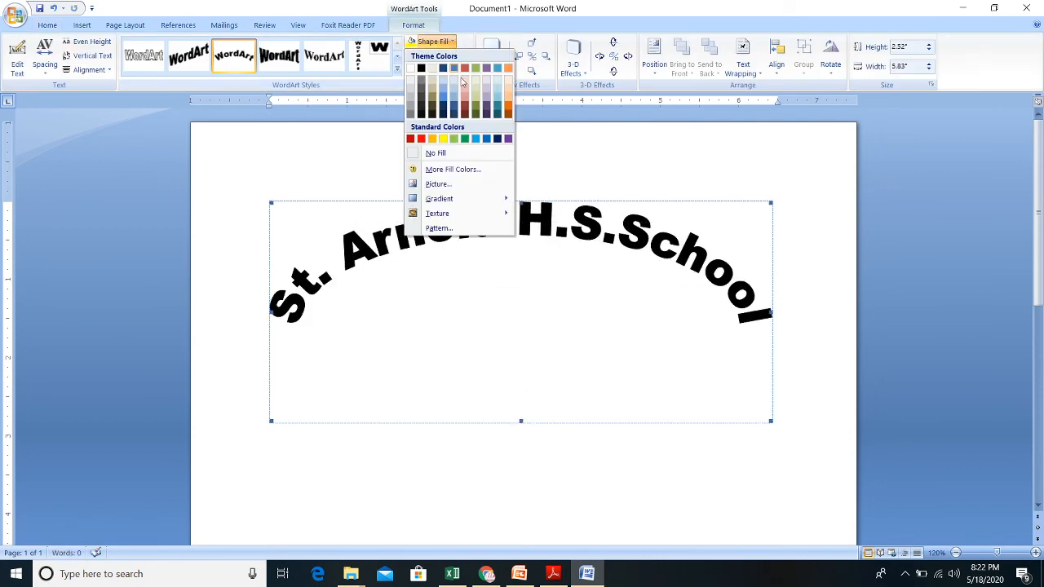
click(421, 67)
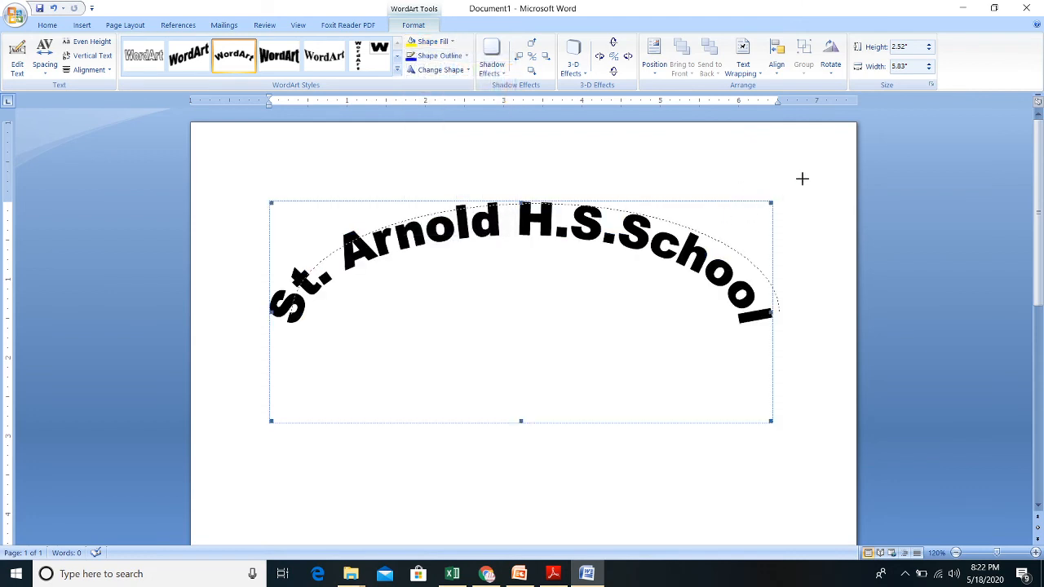
drag(802, 179, 804, 181)
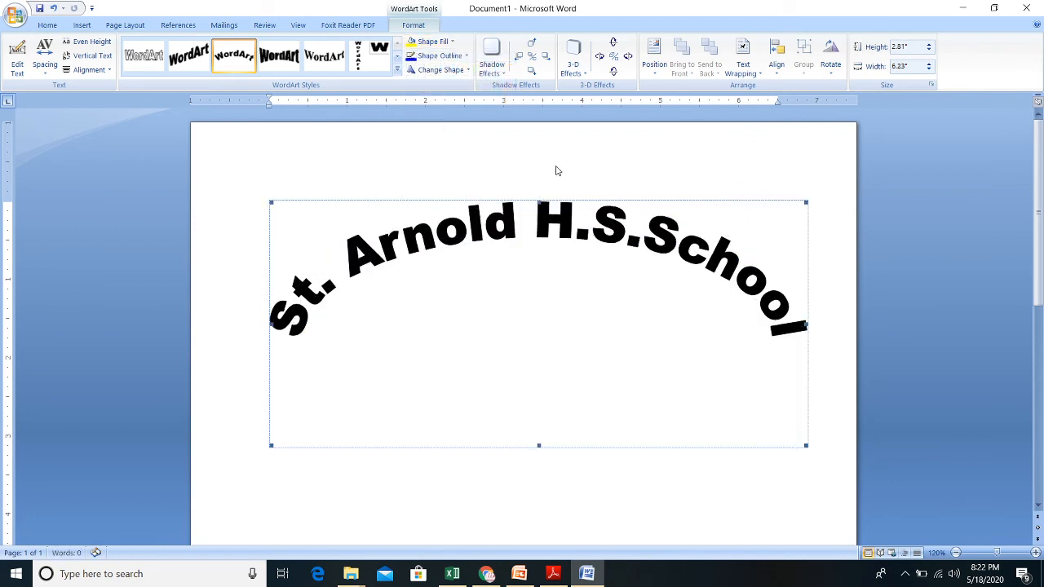
- Apply a blue theme-colour fill to the arched St. Arnold title, deselect it and select it again
click(444, 48)
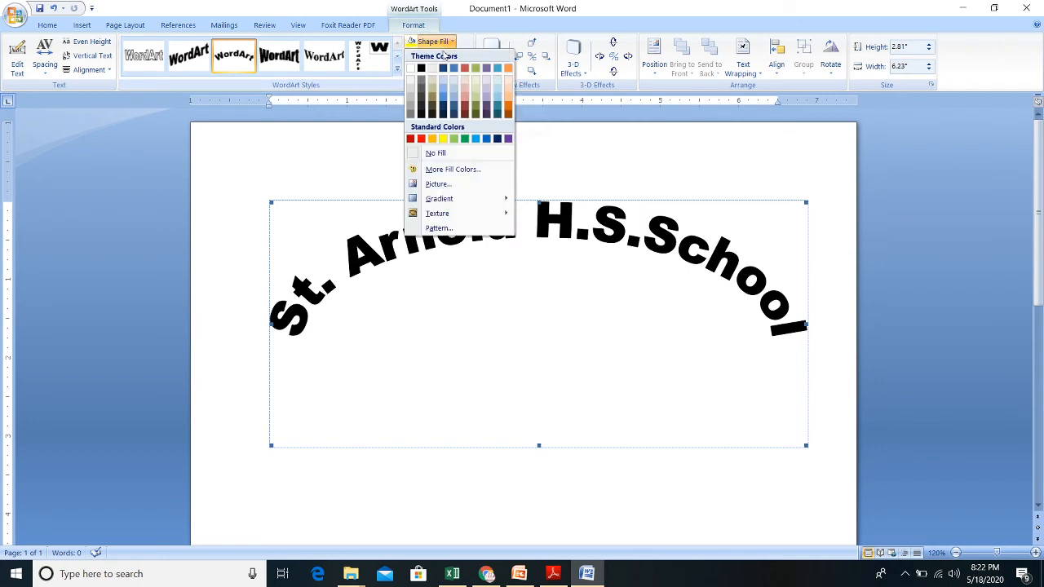
click(445, 98)
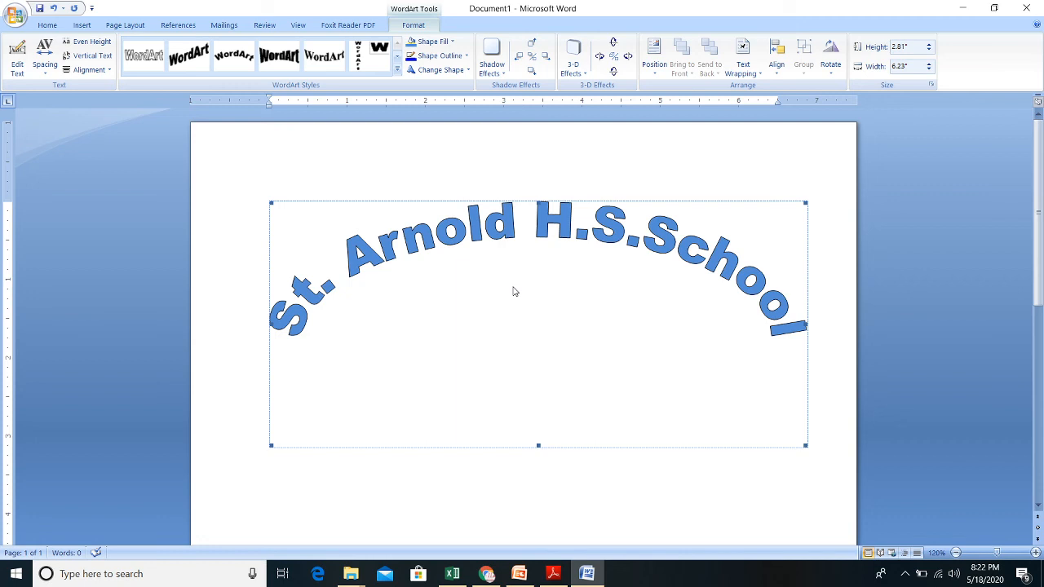
click(862, 264)
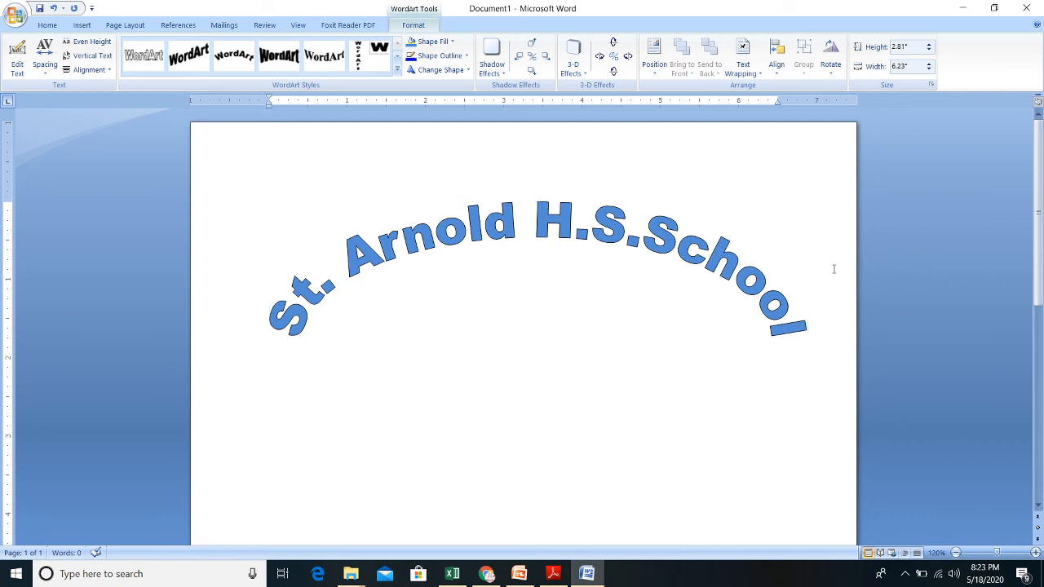
click(499, 231)
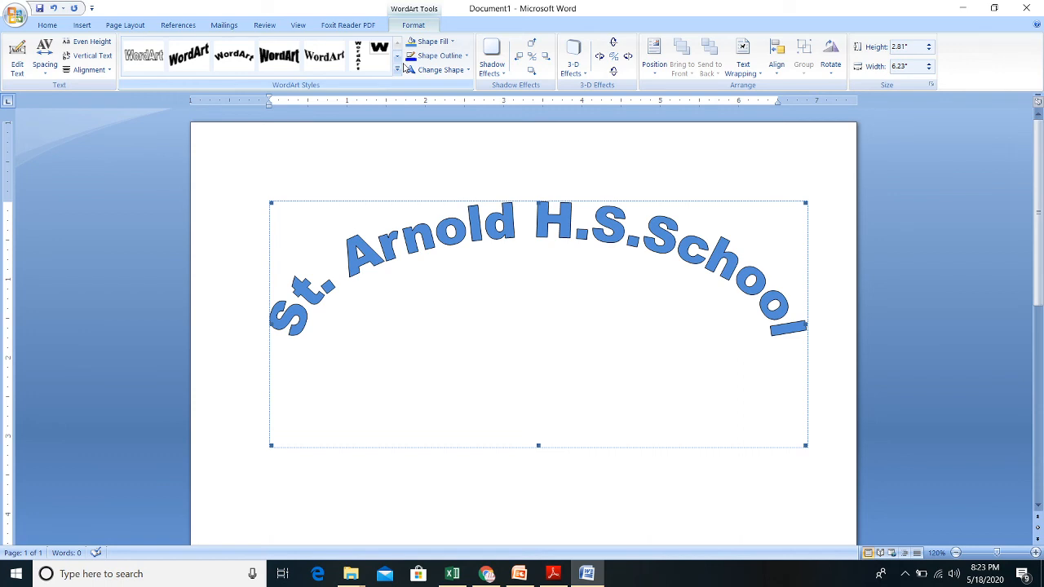
- Switch to Adobe Reader, highlight the topics in the Session 11 heading on shapes, symbols and special characters, and return to Word
click(553, 573)
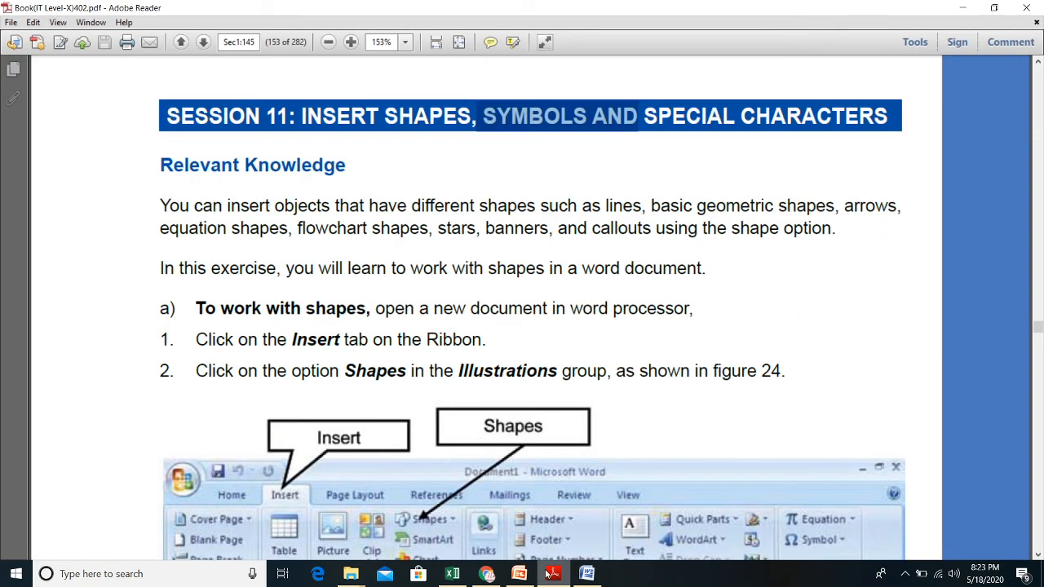
scroll(335, 209, up, 3)
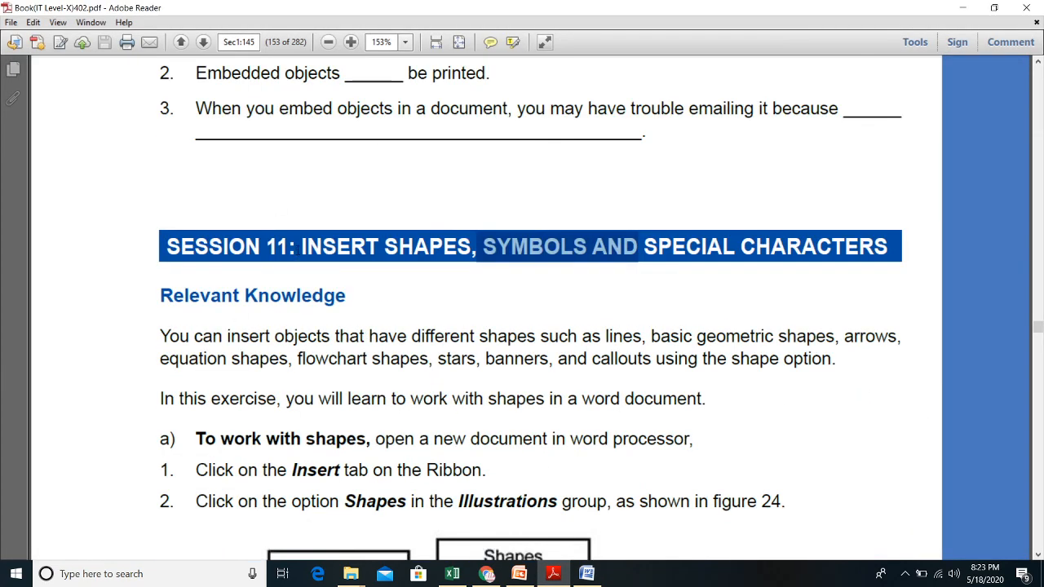
drag(300, 248, 889, 247)
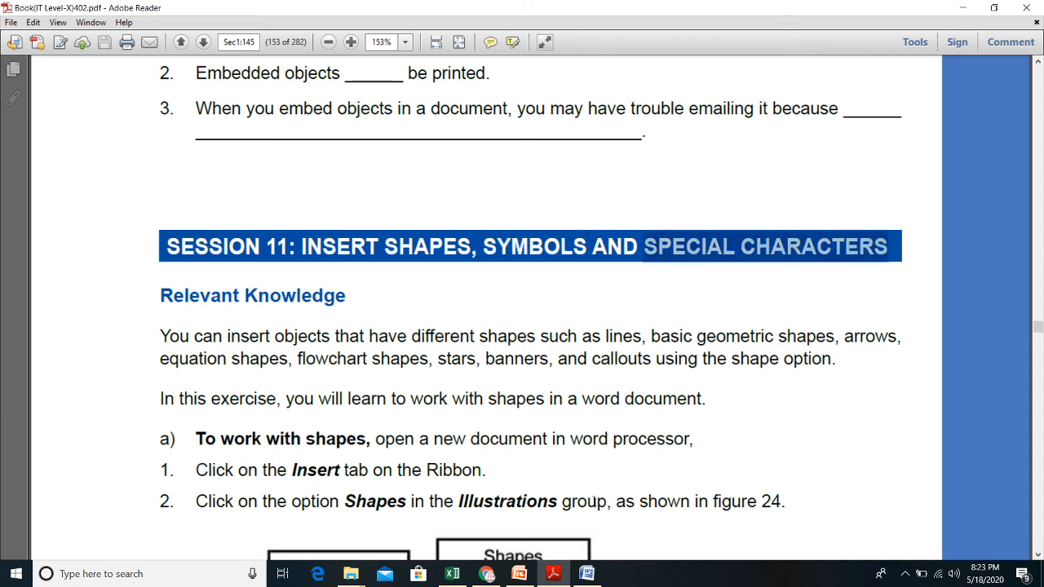
click(594, 575)
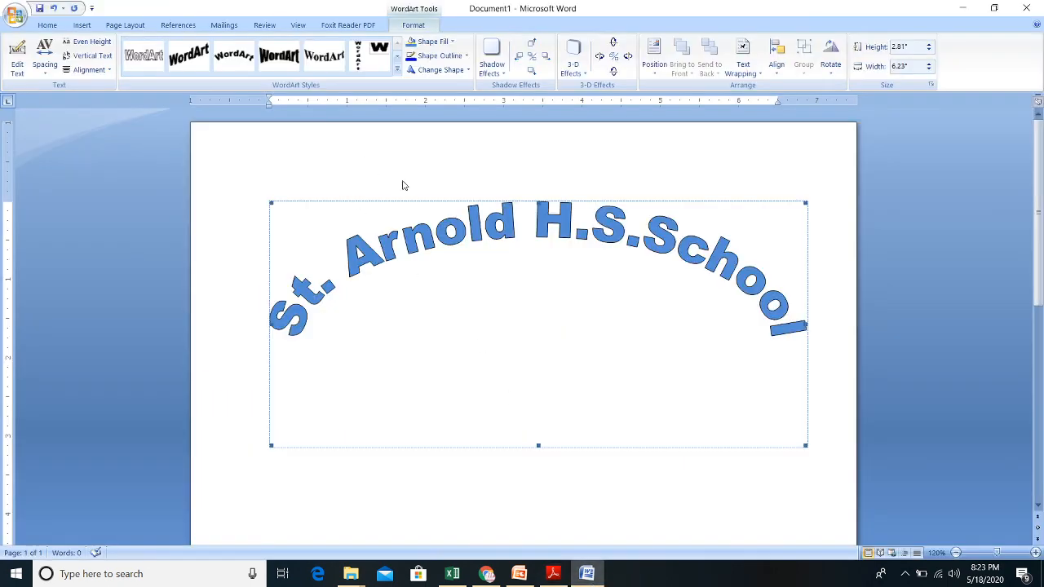
- Delete the arched title and draw a rounded rectangle about 4.8 inches wide and 1.6 inches high near the page's upper edge
key(Delete)
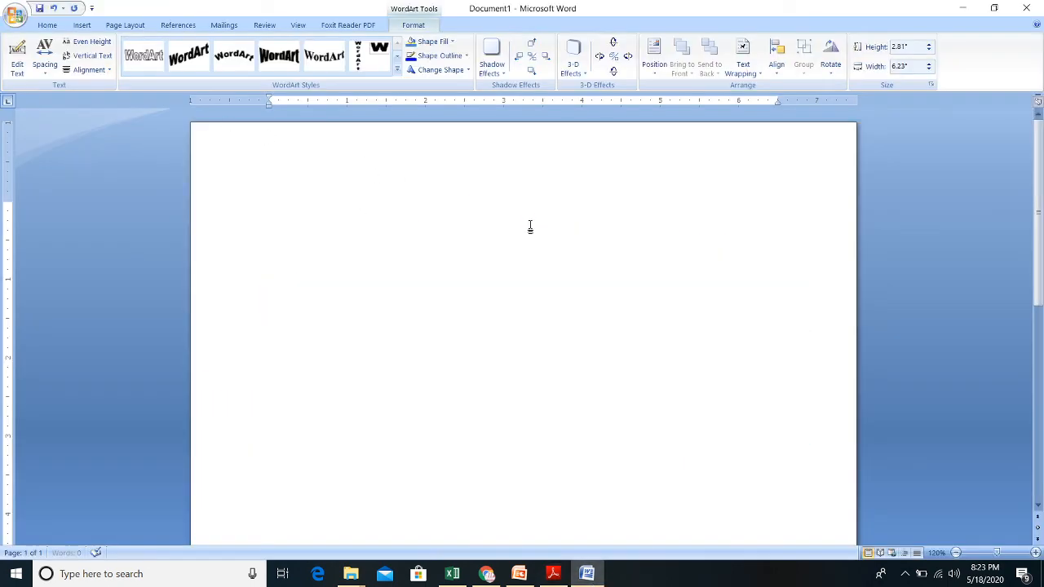
click(81, 25)
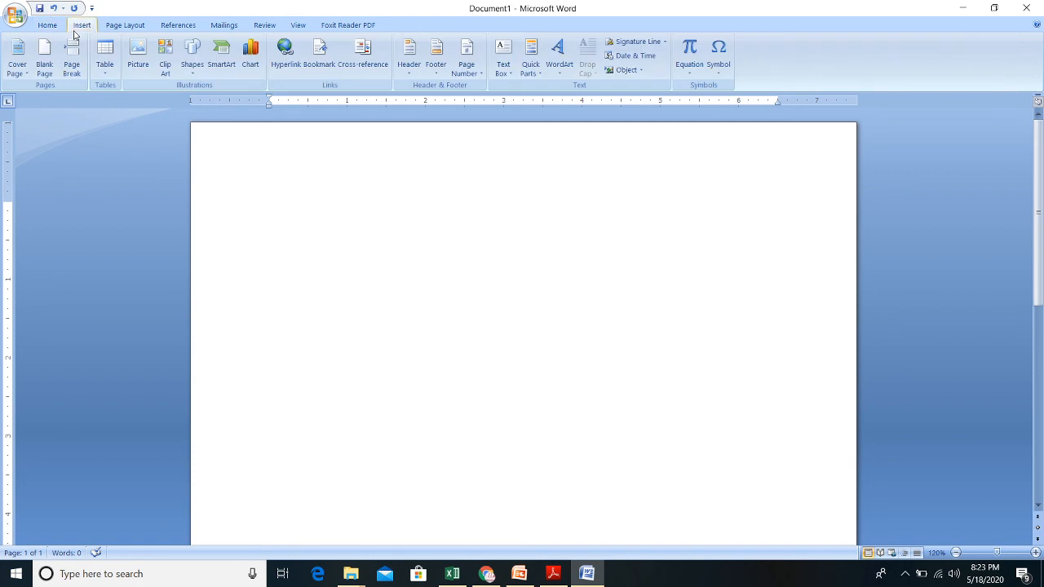
click(192, 57)
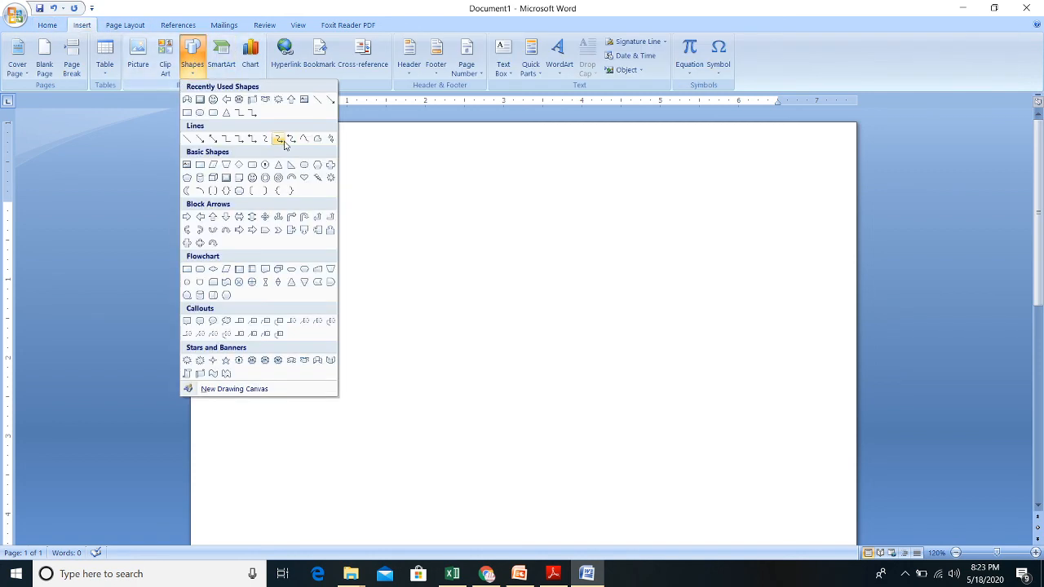
click(251, 164)
drag(309, 170, 687, 294)
click(692, 236)
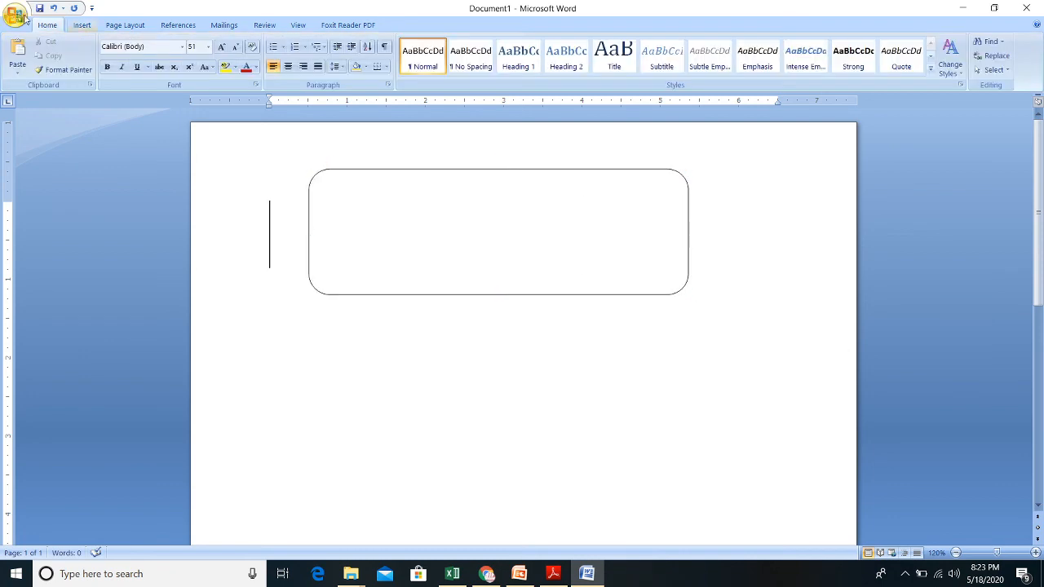
- Insert the copyright symbol © at the text cursor beside the rounded rectangle
click(82, 27)
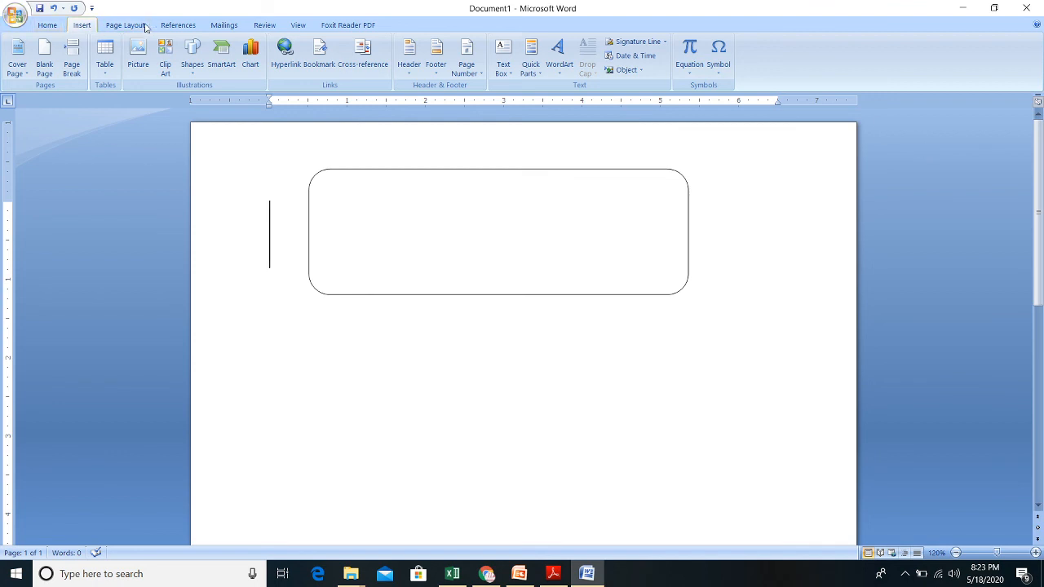
click(723, 62)
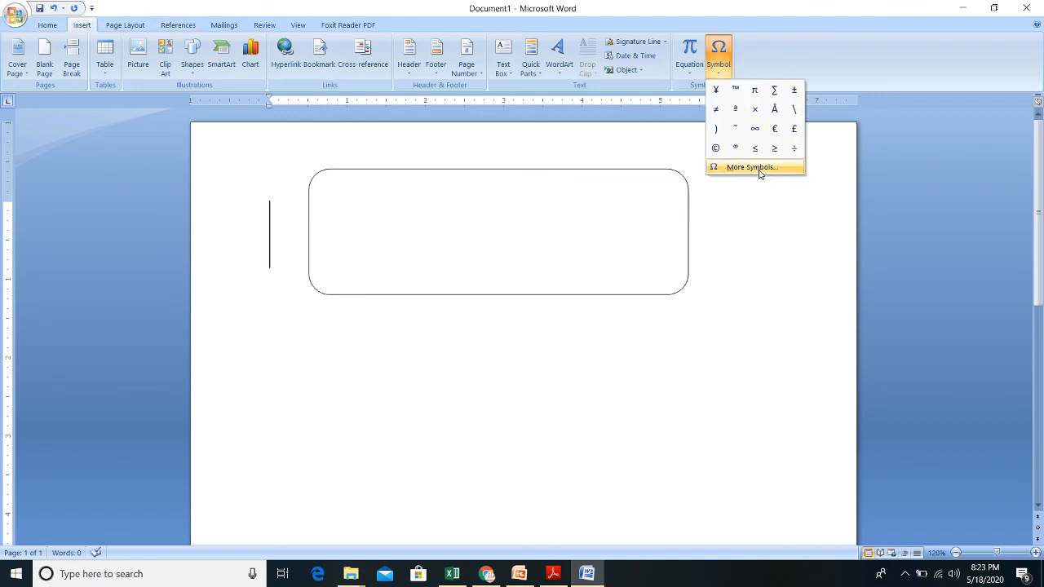
click(715, 148)
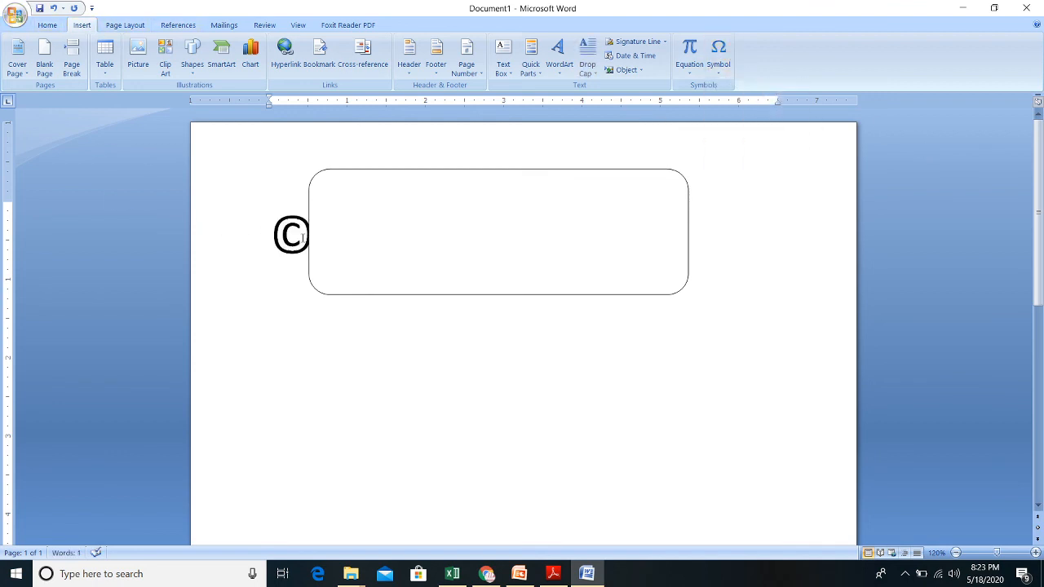
- Insert a WordArt in the purple slanted style with the default text "Your Text Here" and move the rounded rectangle below it
click(560, 47)
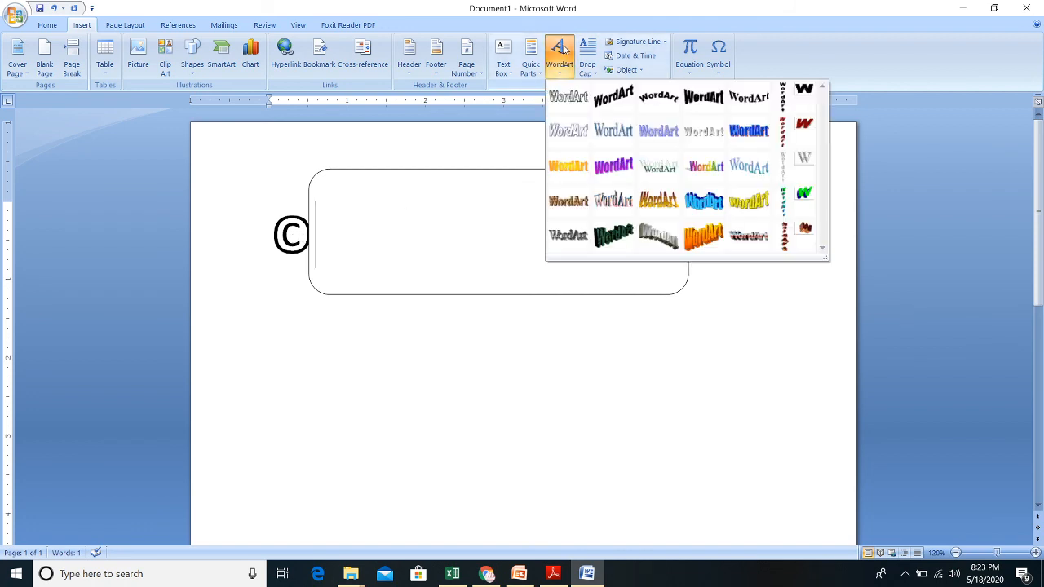
click(624, 167)
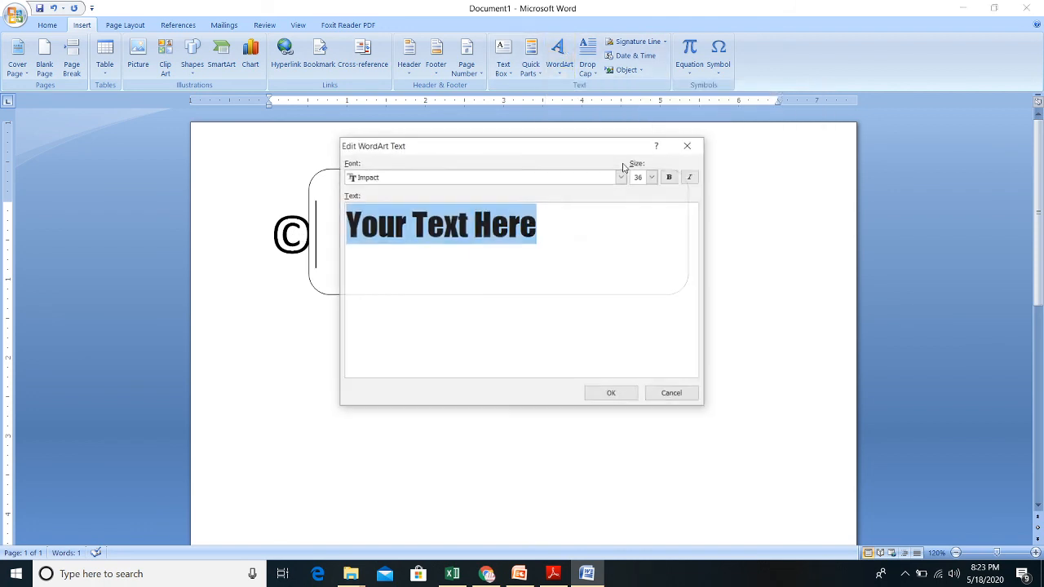
click(610, 394)
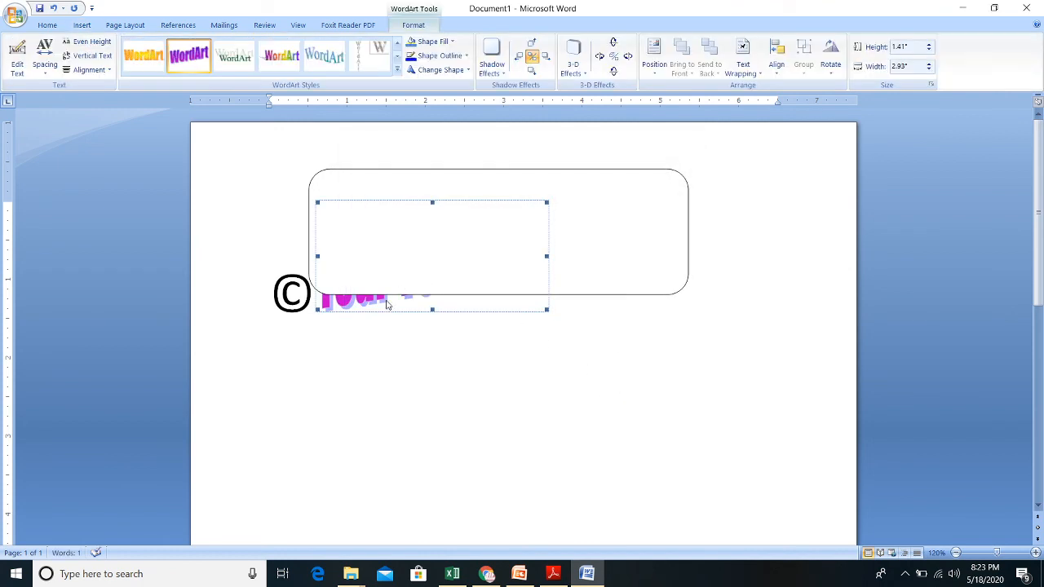
mouse_move(396, 210)
mouse_down()
mouse_move(378, 398)
mouse_move(406, 397)
mouse_up()
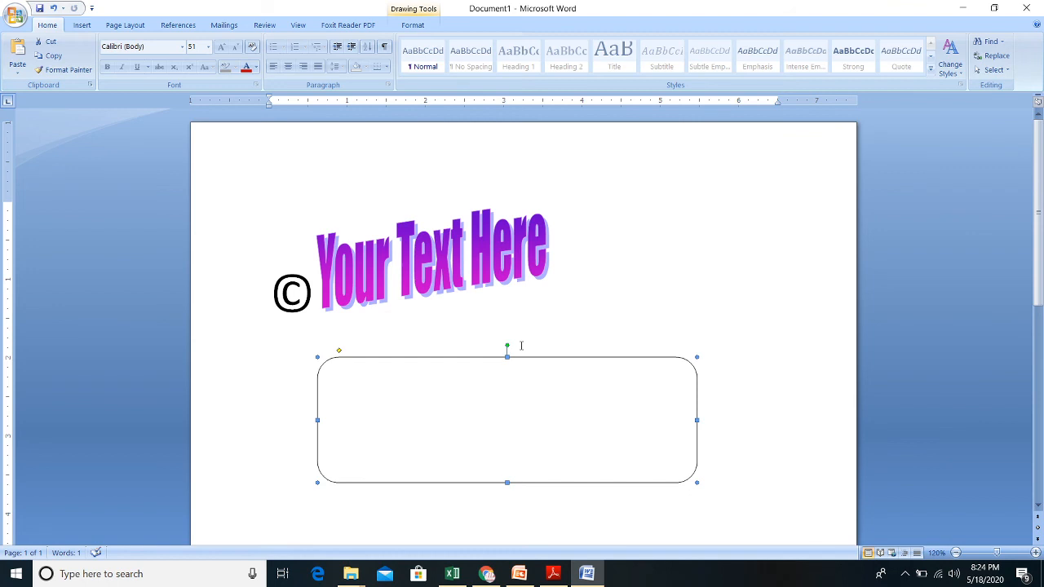
- Switch to PowerPoint
click(519, 574)
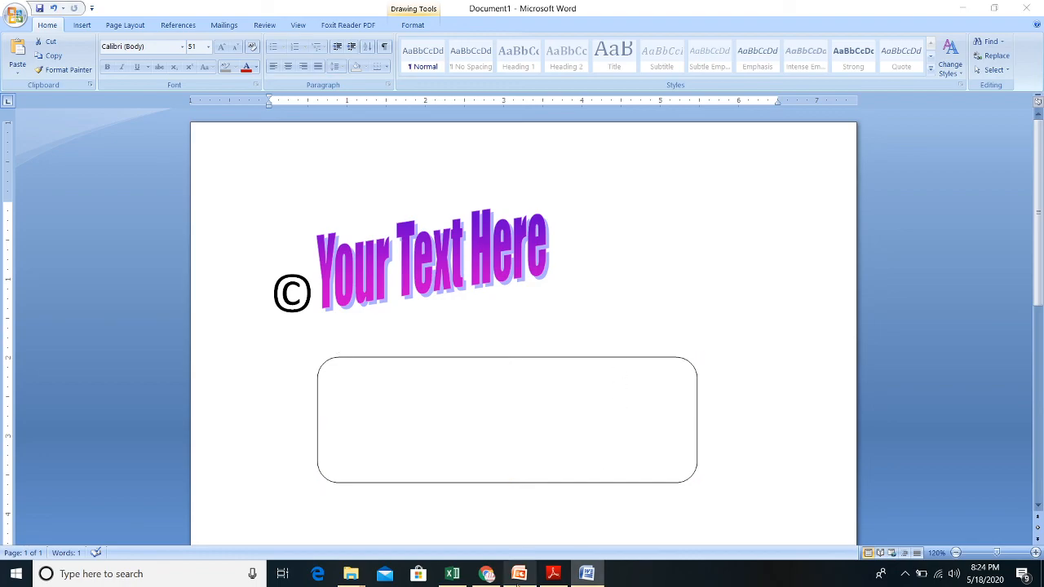